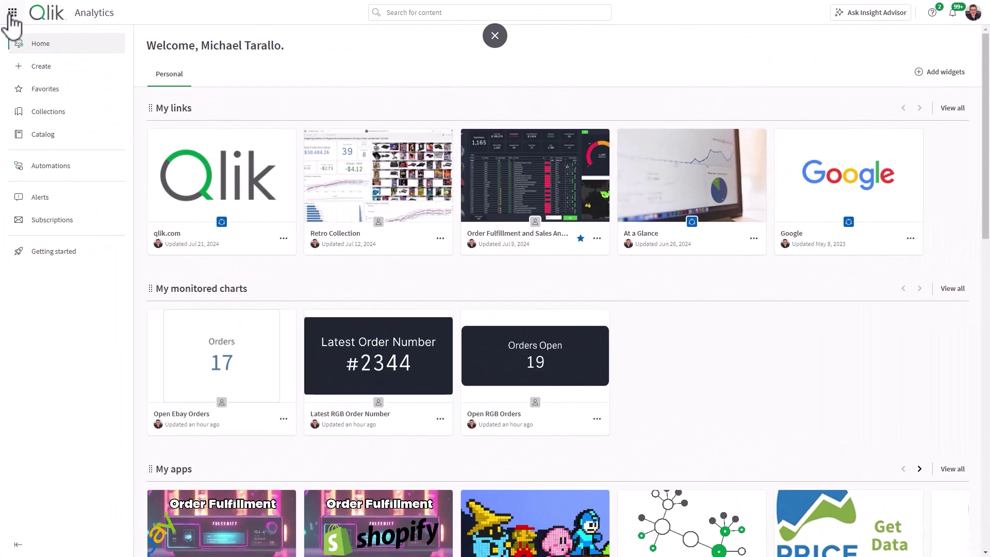
- Return to the Analytics home page and open the Create page listing content types
left_click(12, 13)
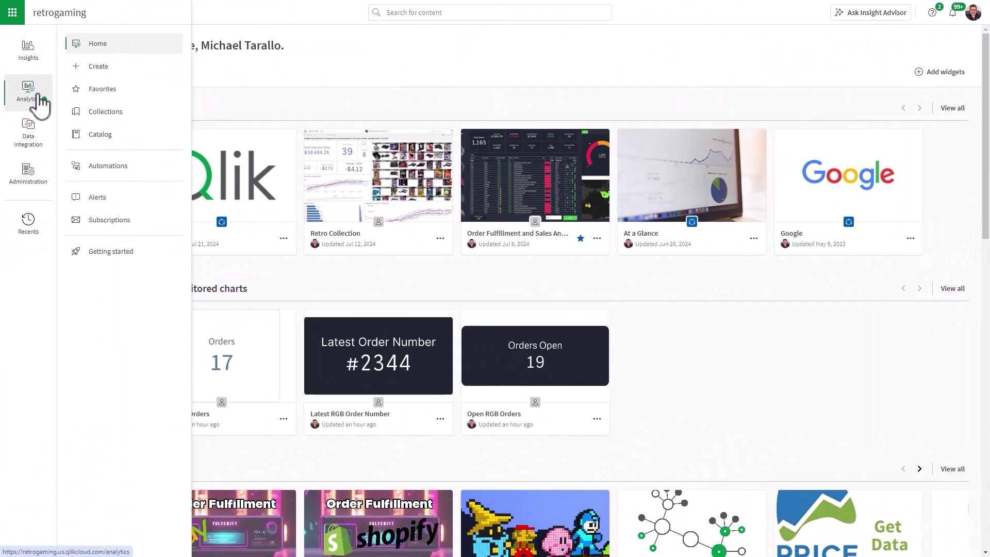
left_click(99, 47)
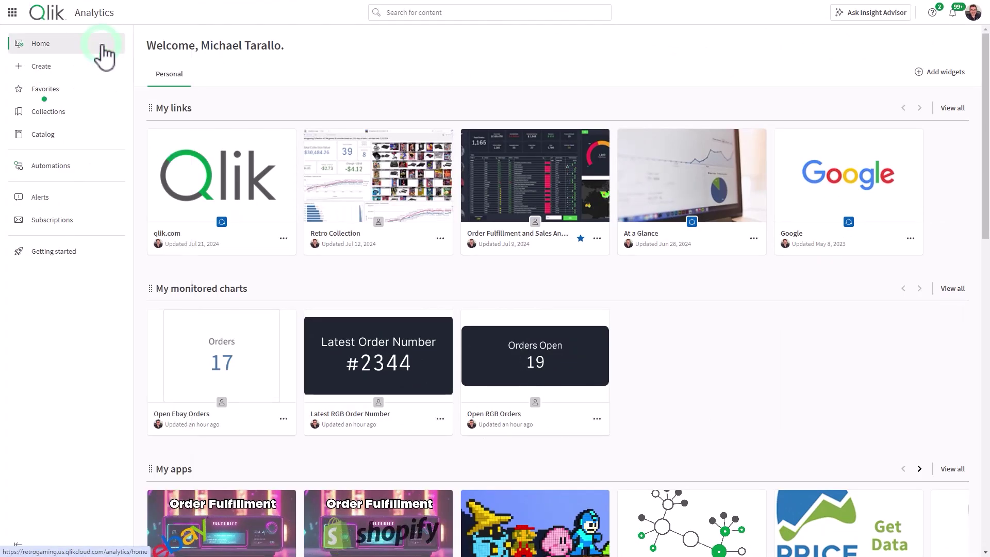
left_click(69, 72)
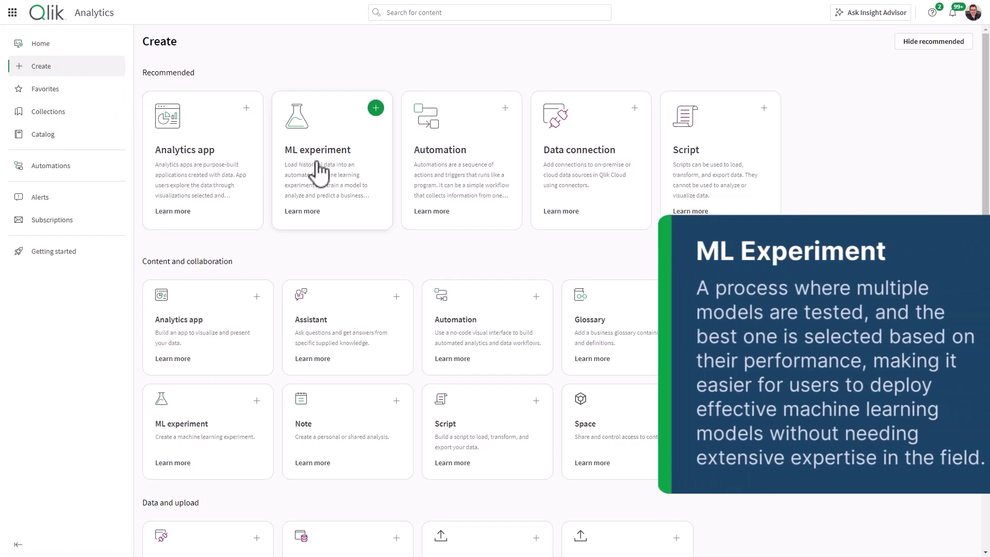
- Create an ML experiment named 'Do More Late Deliveries' in the AutoML - Do More space
left_click(376, 109)
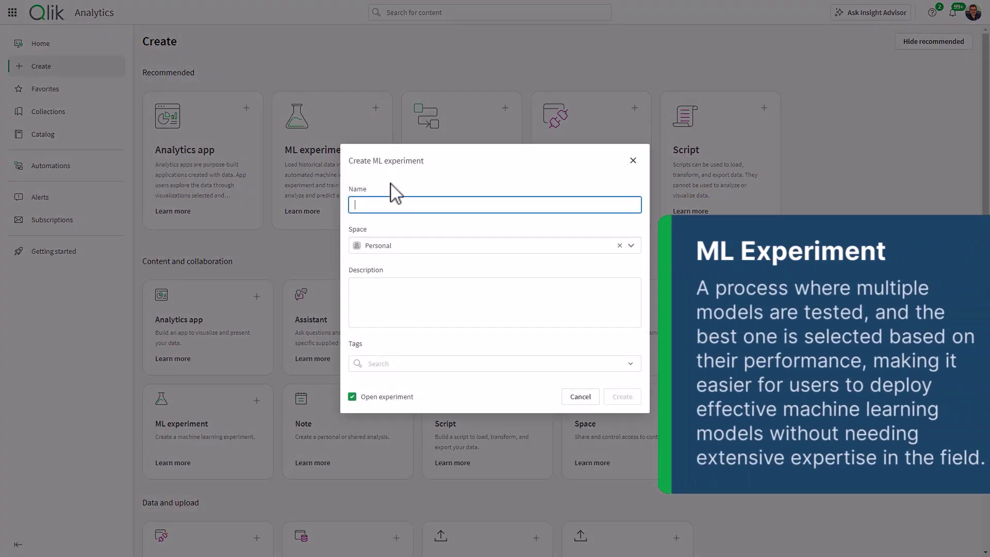
left_click(629, 248)
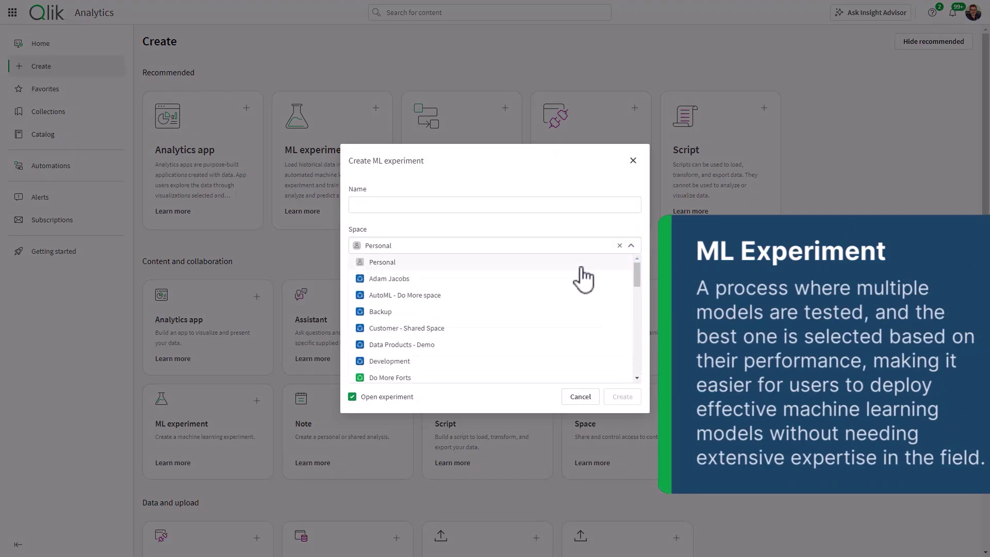
left_click(438, 295)
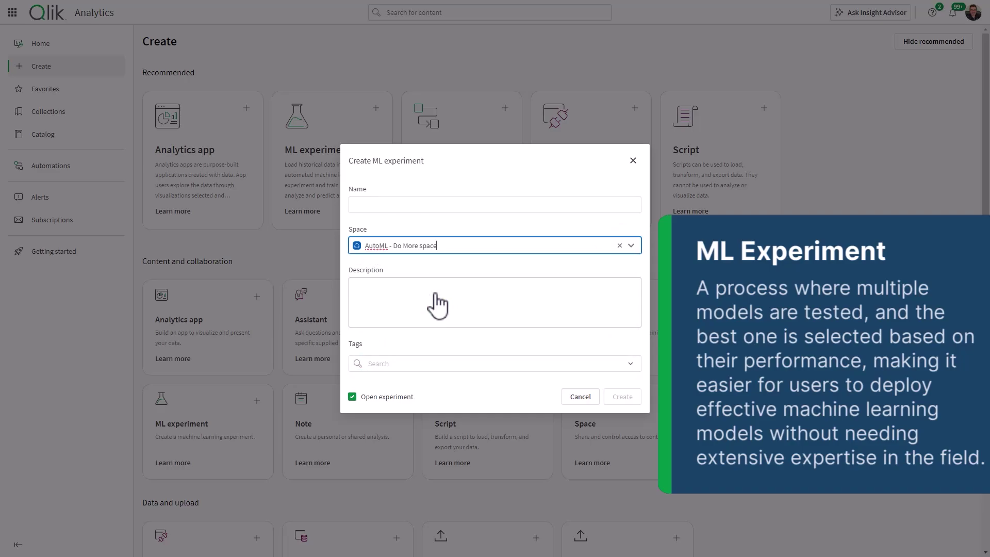
left_click(393, 206)
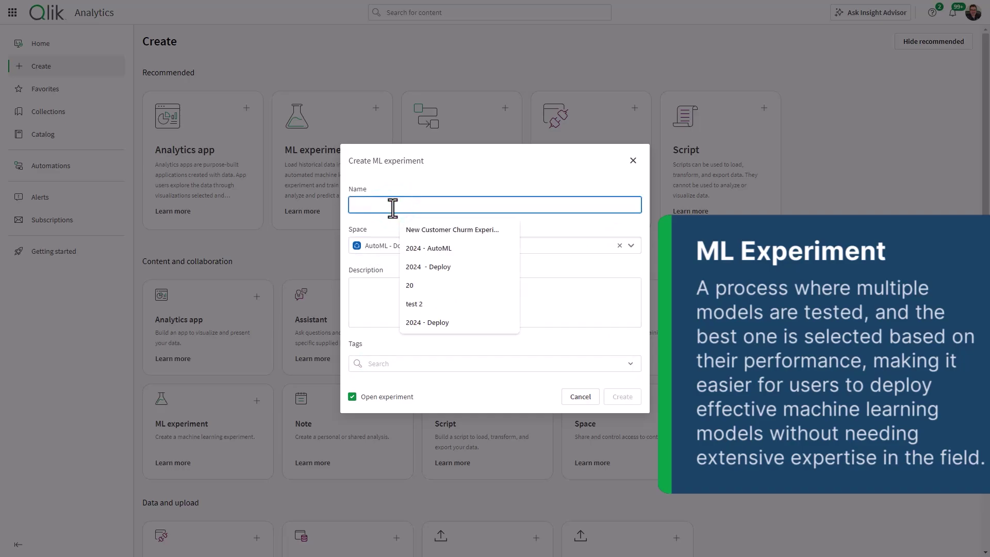
type("Do M")
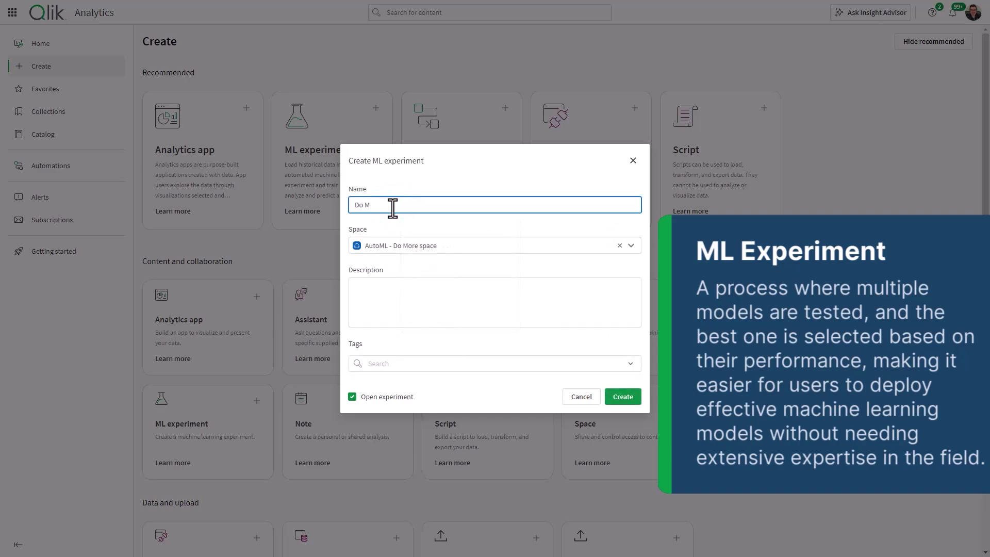
type("ore Late Deliveries")
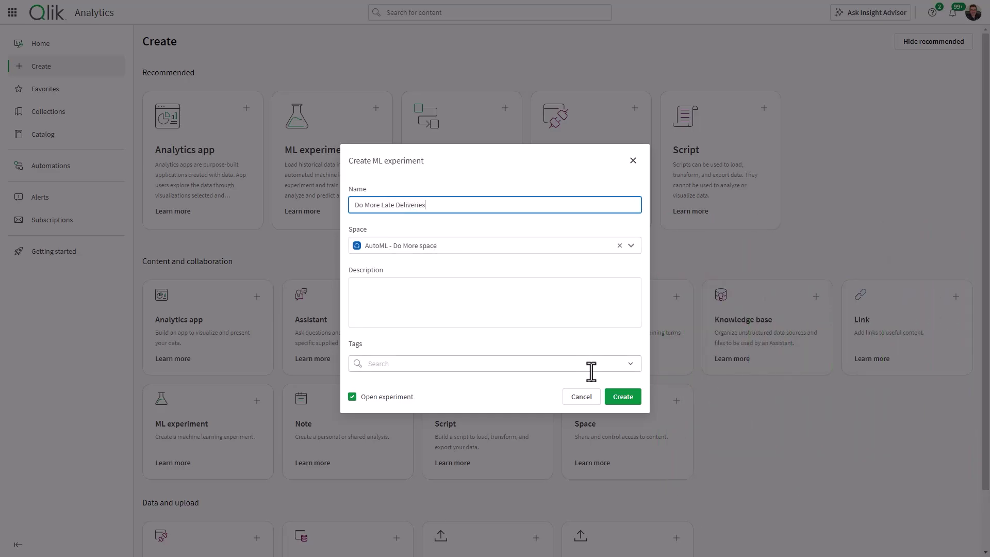
left_click(624, 399)
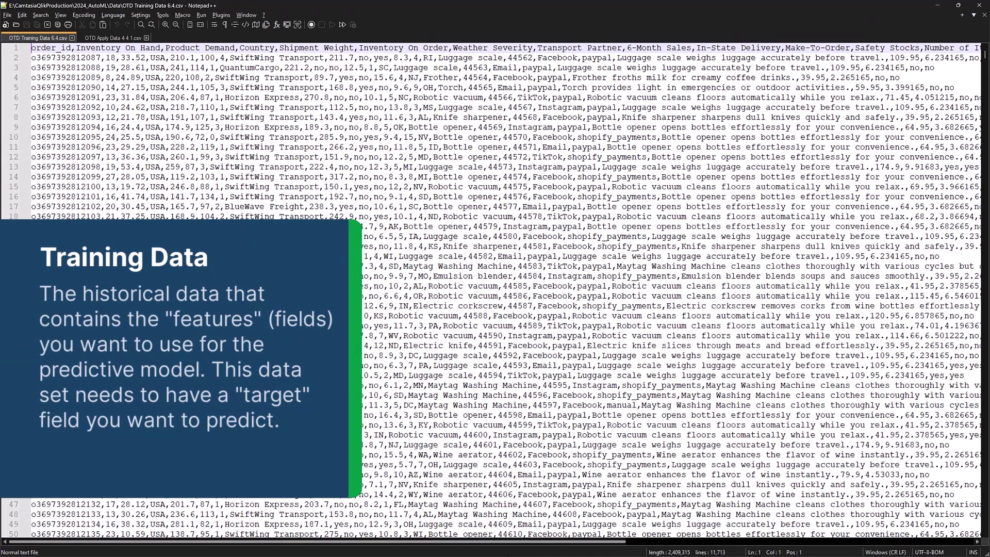
scroll(494, 294, "right", 10)
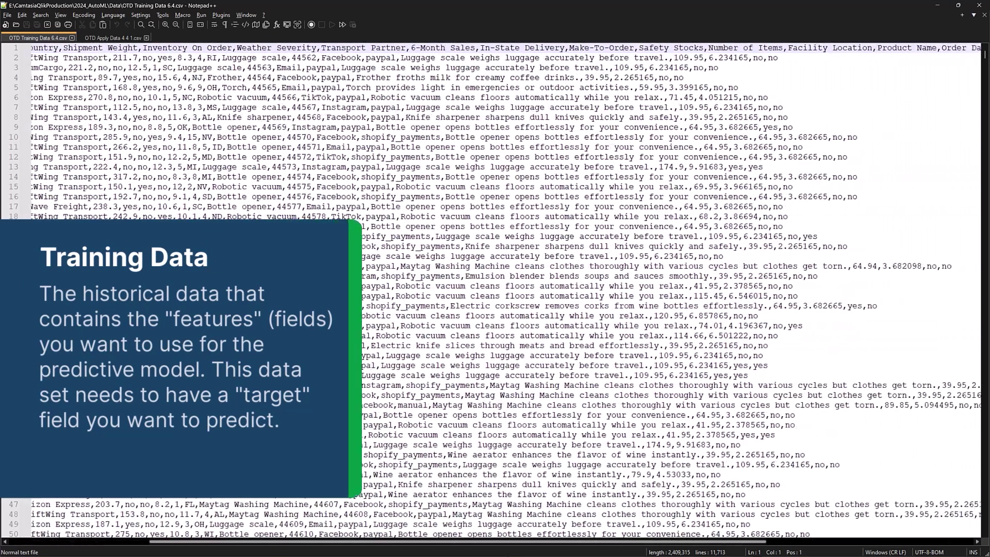
scroll(495, 294, "right", 5)
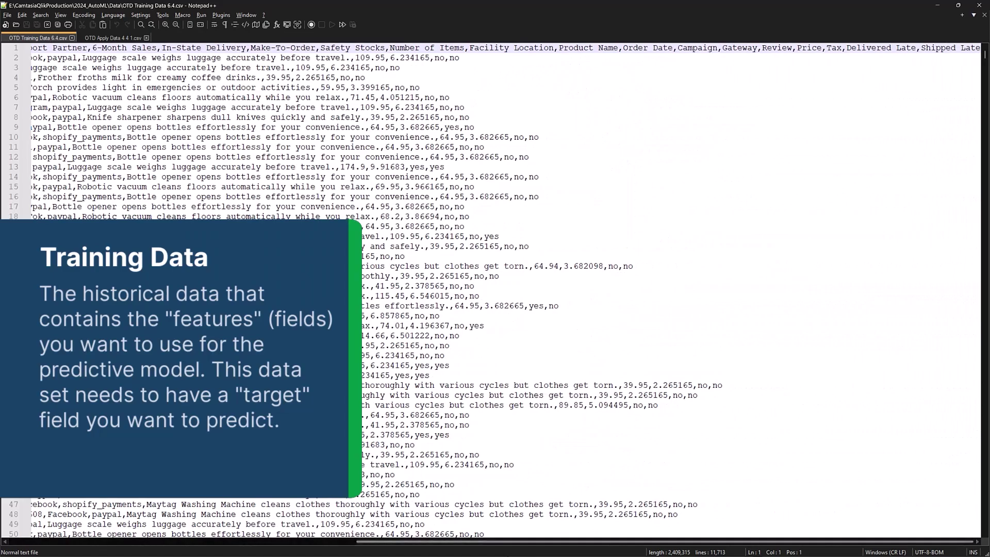
left_click_drag(921, 48, 979, 47)
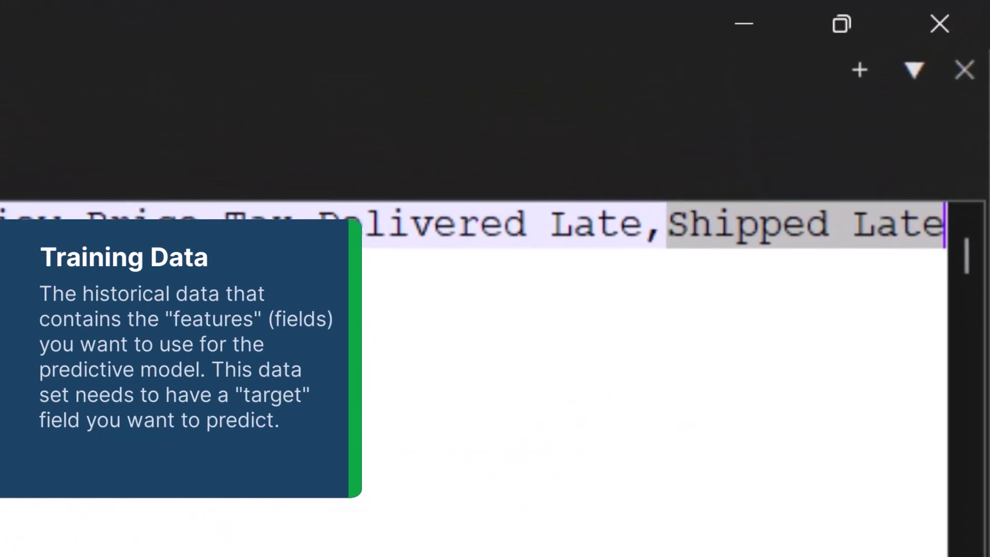
left_click(619, 268)
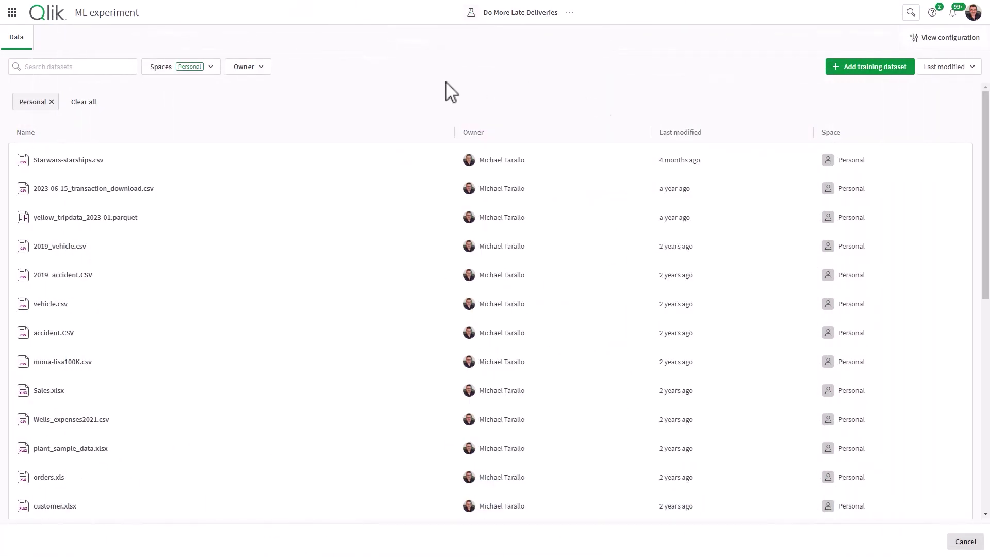
- Filter the dataset list to show only the AutoML - Do More space
left_click(210, 68)
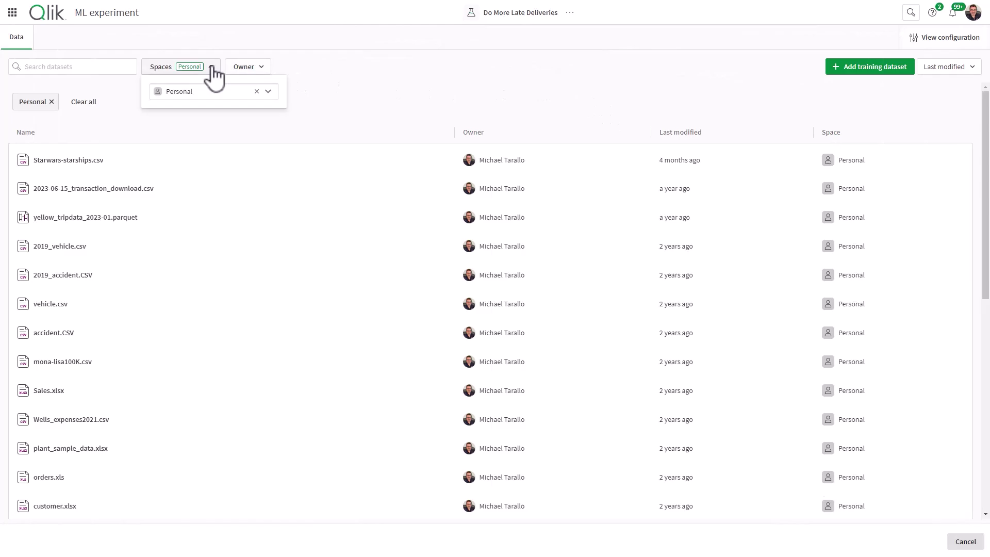
left_click(267, 91)
left_click(242, 142)
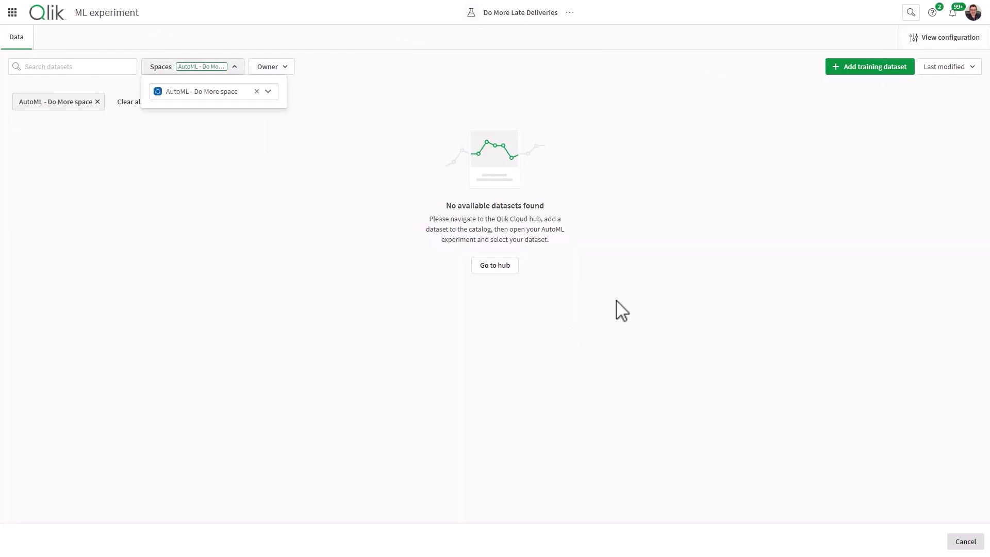
- Add OTD Training Data 6.4.csv from the computer as a new training dataset
left_click(866, 67)
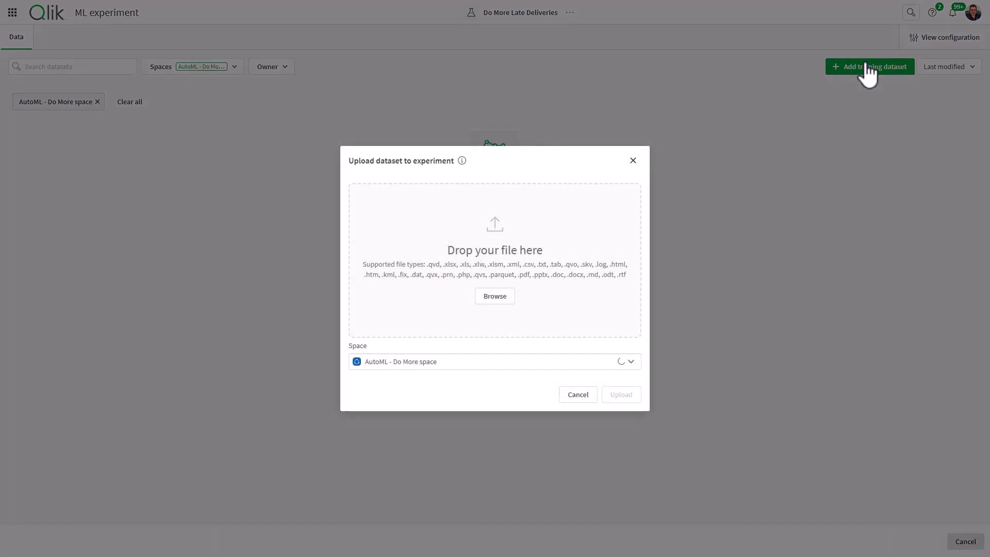
left_click(493, 295)
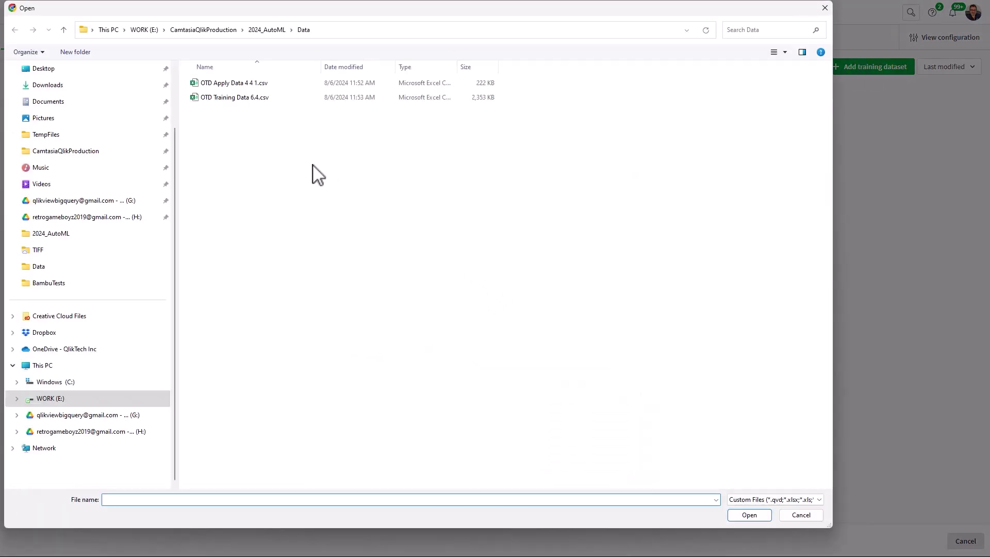
double_click(263, 97)
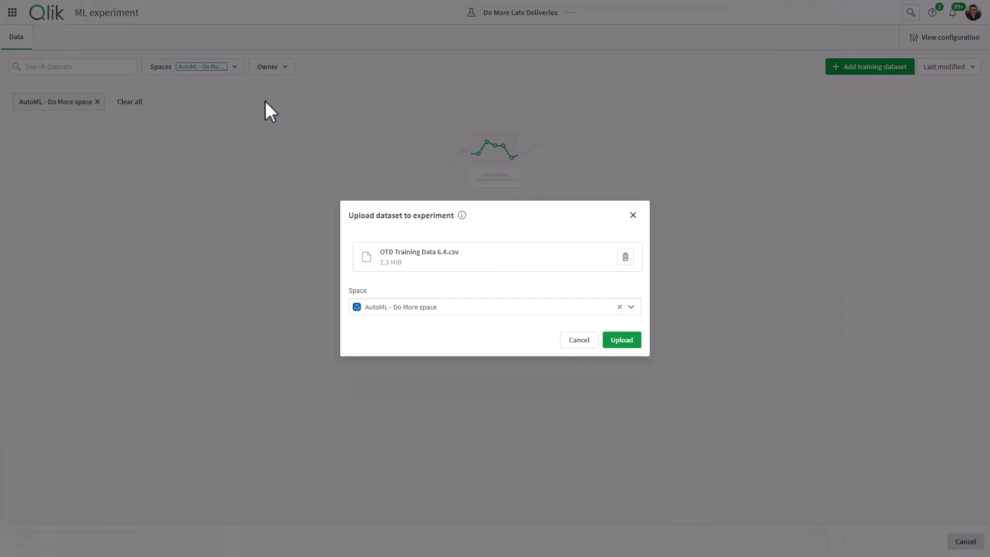
- Upload the training file, set Shipped Late as the target, and run the experiment
left_click(621, 341)
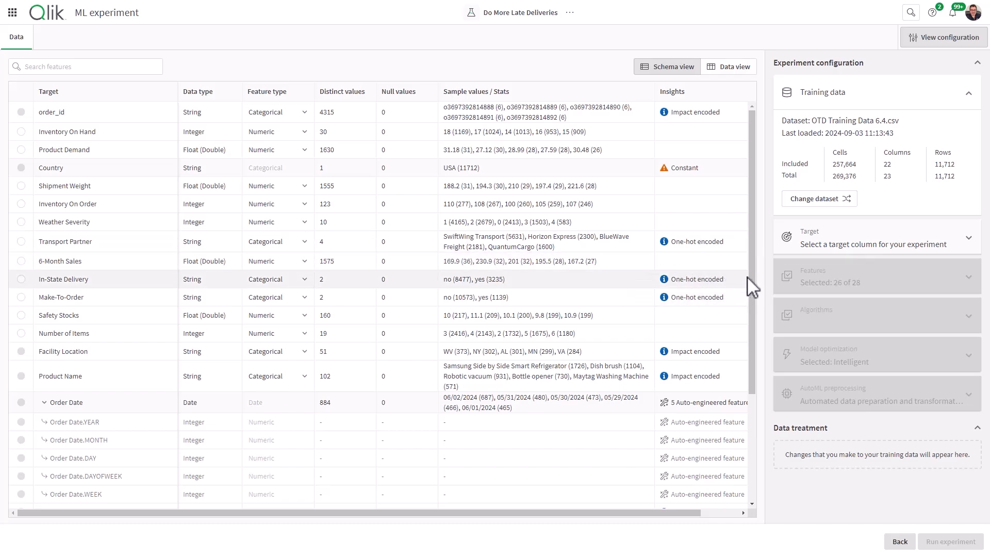
left_click_drag(752, 286, 761, 419)
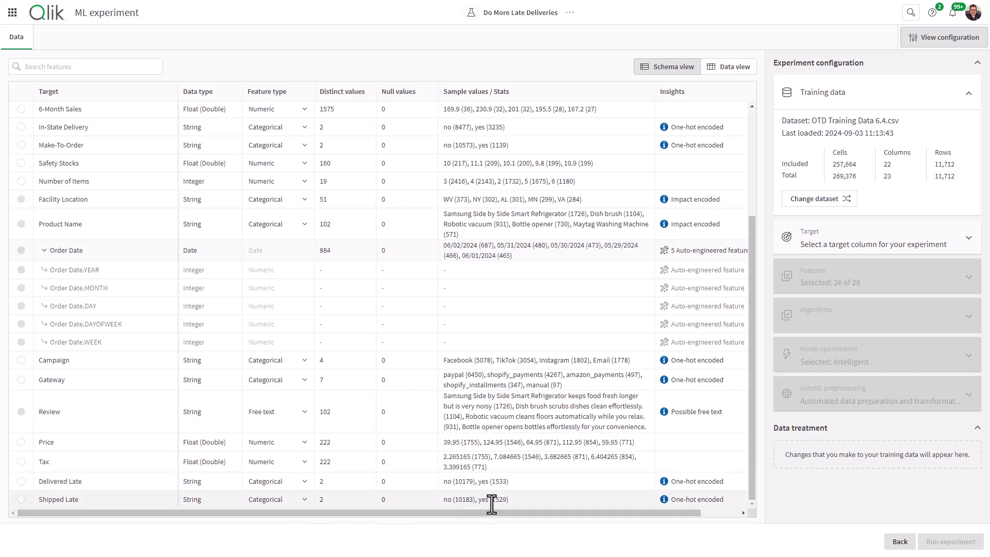
left_click(21, 498)
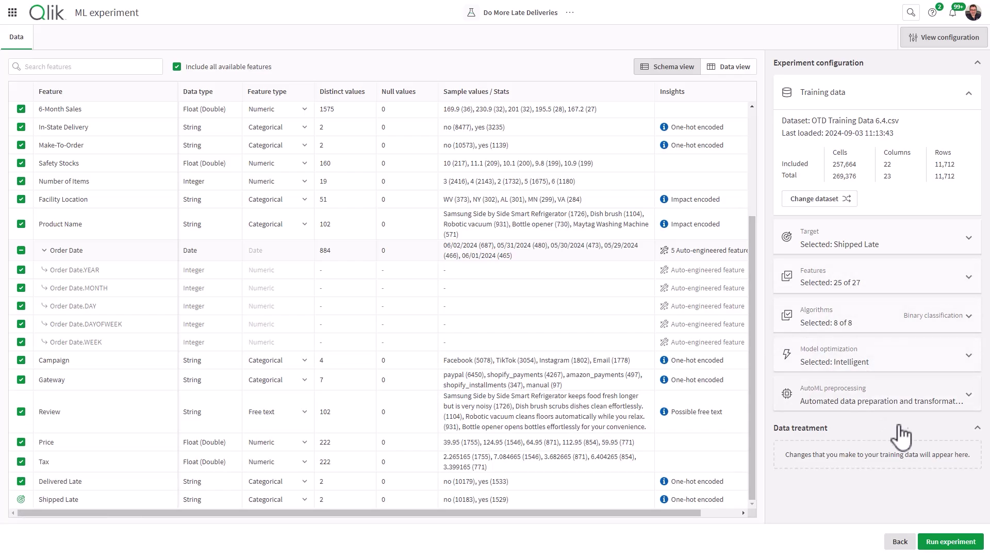
left_click(950, 545)
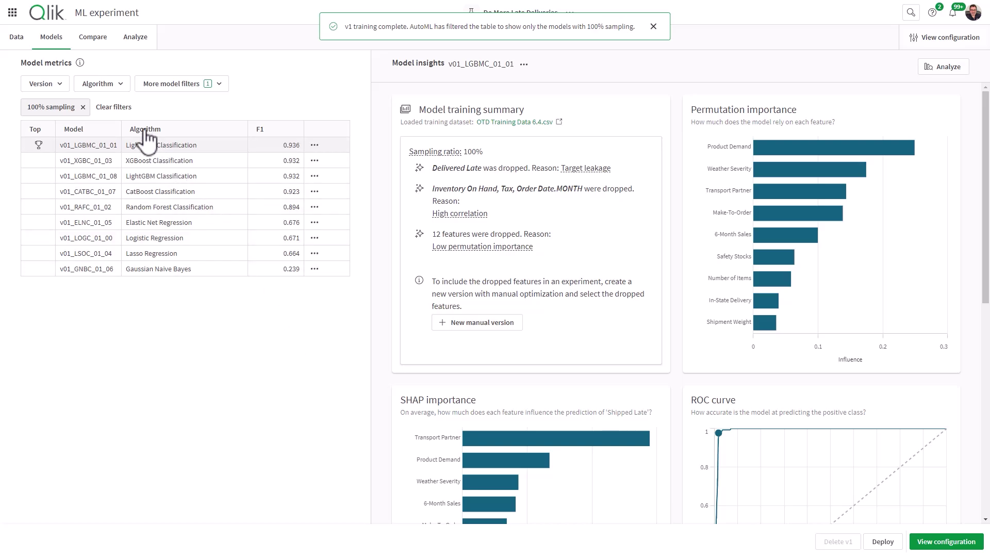
left_click(114, 86)
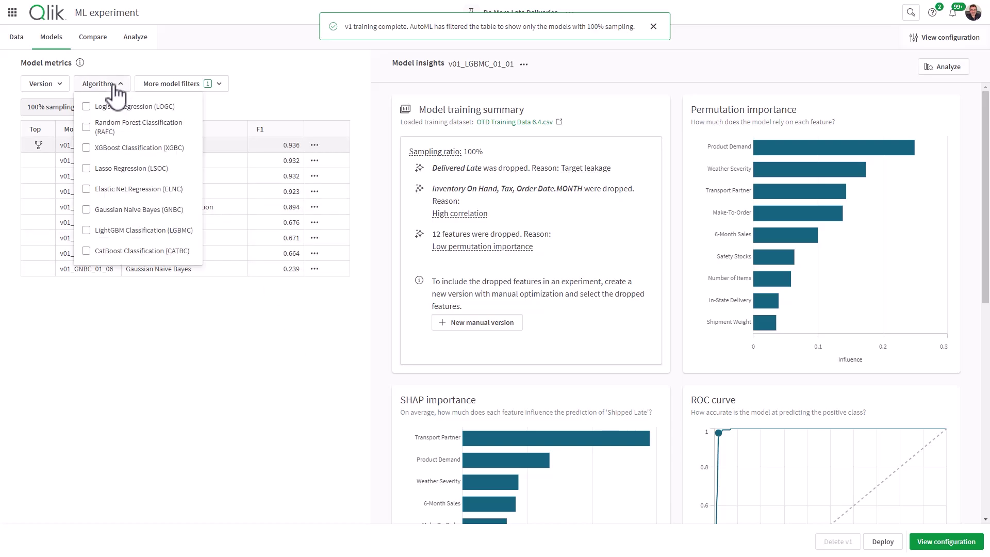
left_click(296, 84)
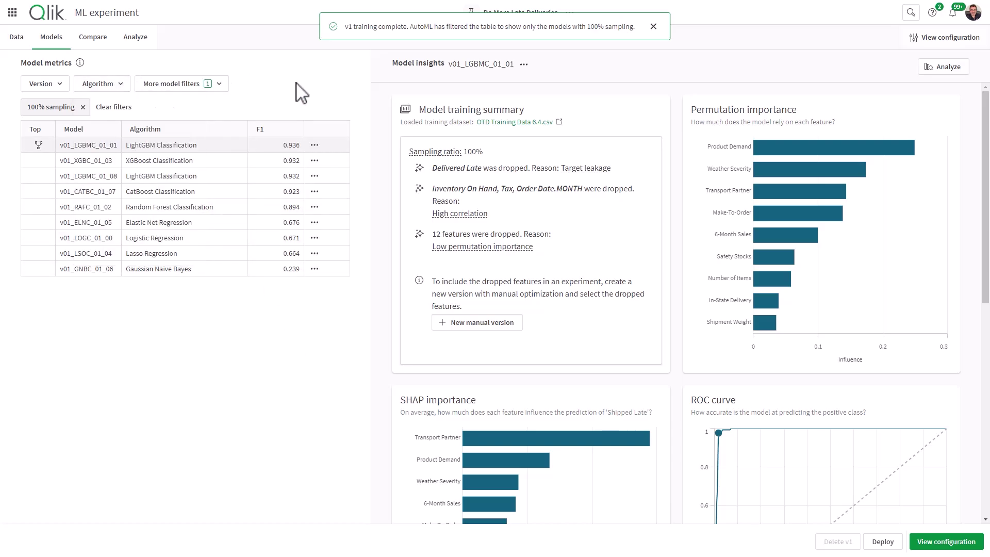
left_click(212, 164)
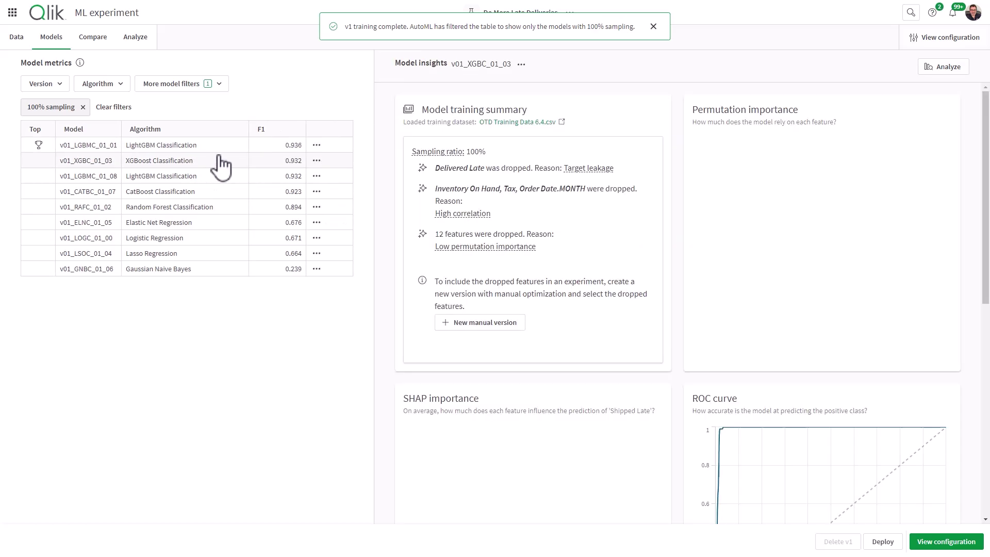
left_click(219, 148)
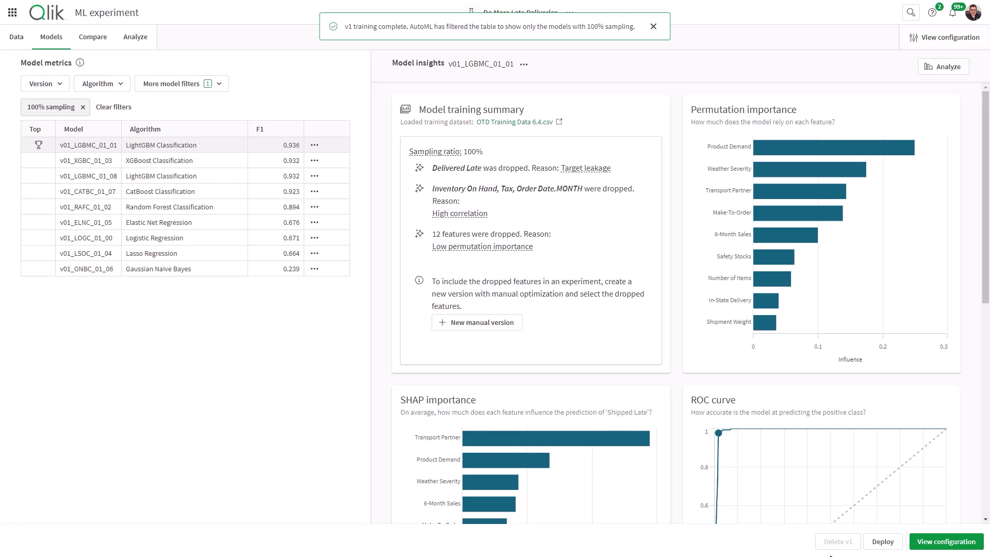
- Deploy the top LightGBM model under the name 'Late Deliveries Deploy'
left_click(882, 542)
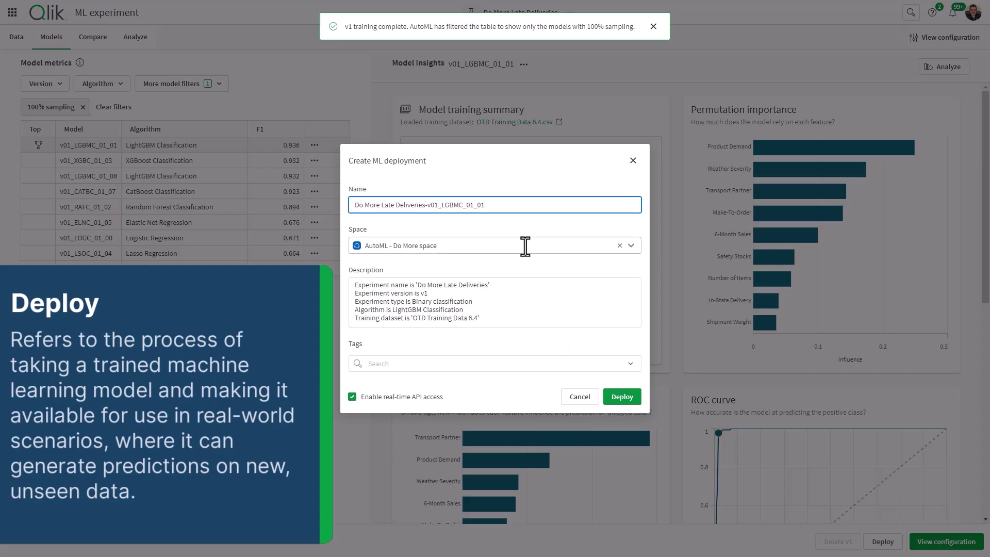
left_click_drag(507, 206, 349, 220)
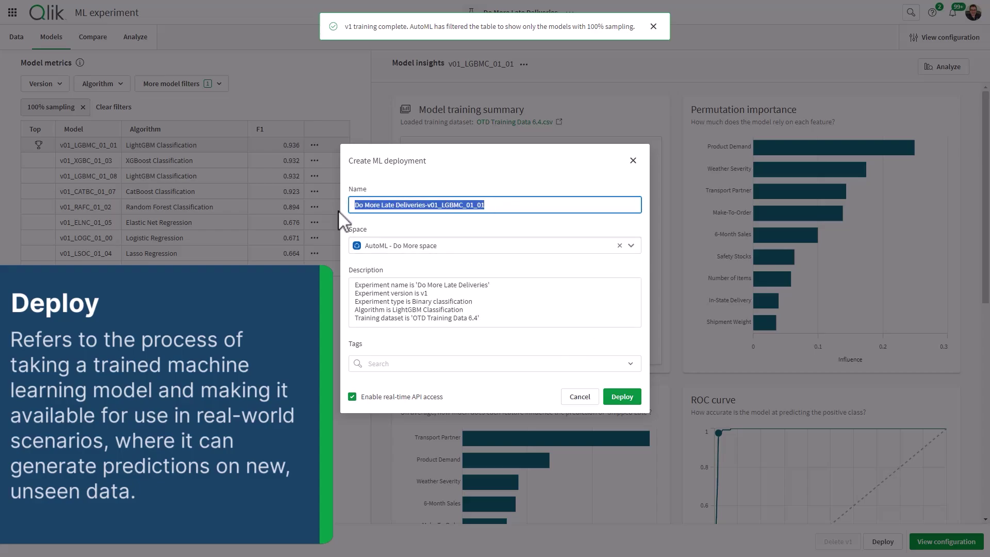
type("Late Deliv")
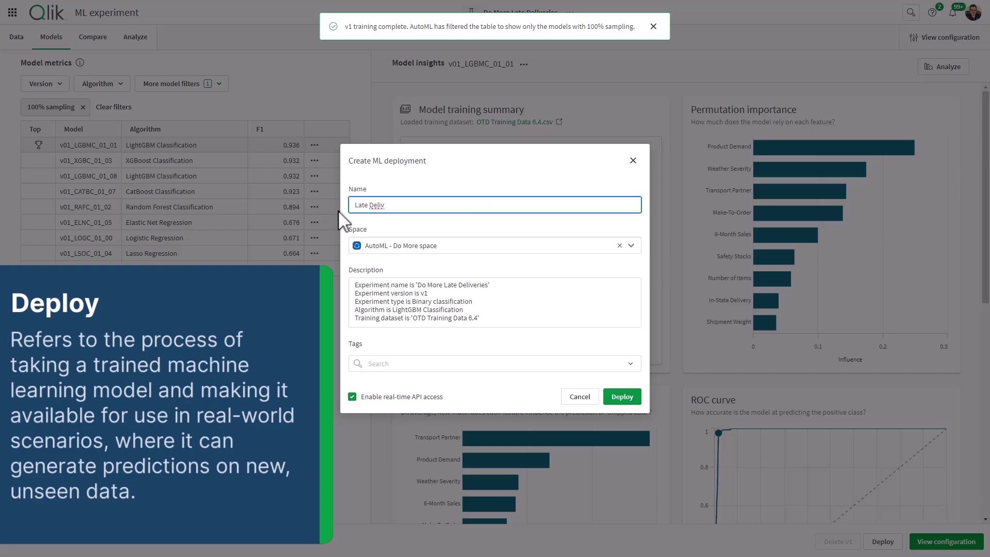
type("eries Depl")
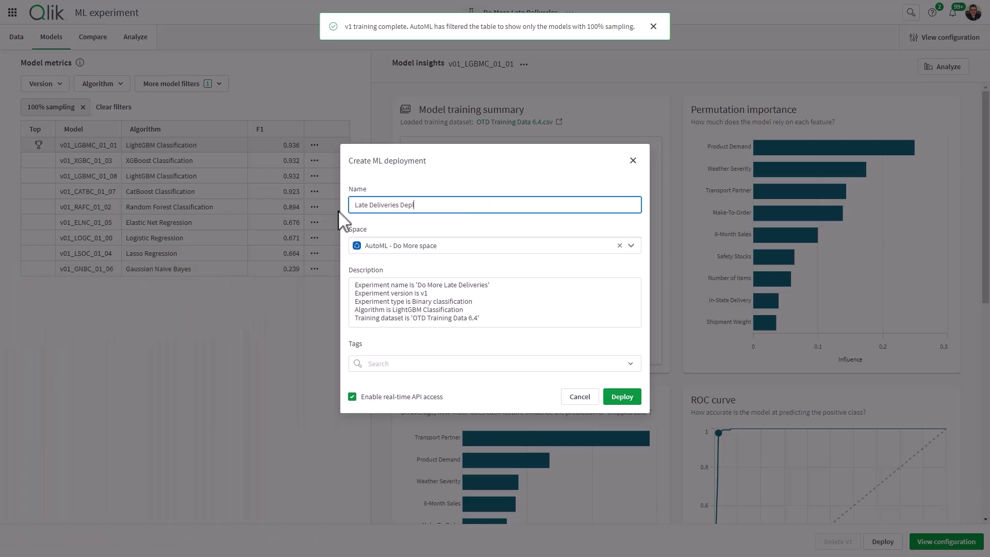
type("oy")
- Create the Late Deliveries Deploy deployment and dismiss the model approval notice
left_click(630, 401)
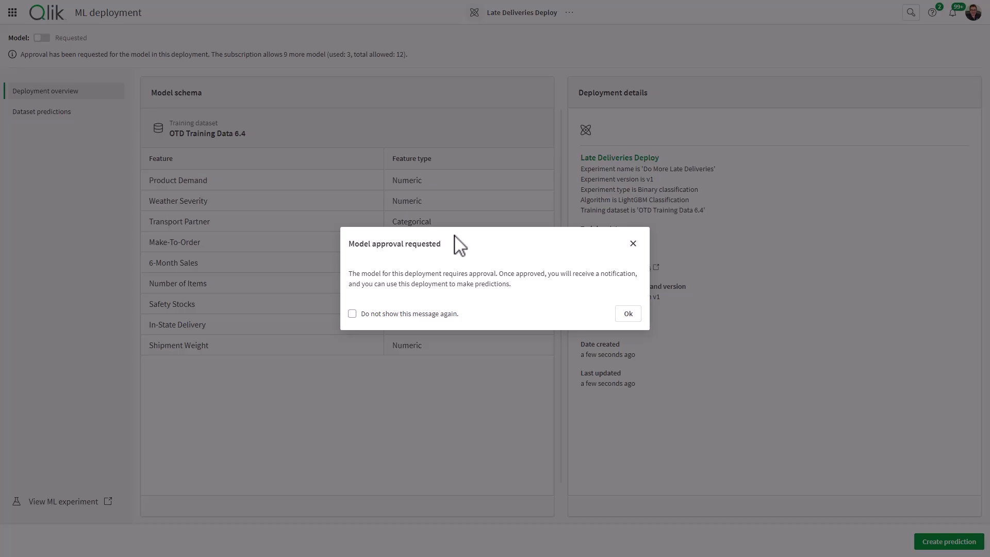
left_click(628, 314)
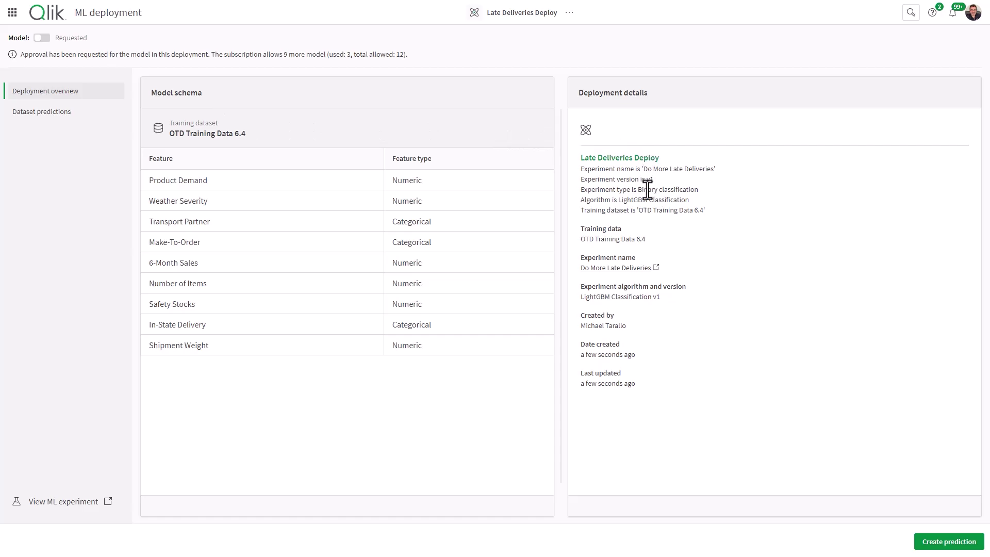
- Start a new dataset prediction configuration for Late Deliveries Deploy
left_click(939, 542)
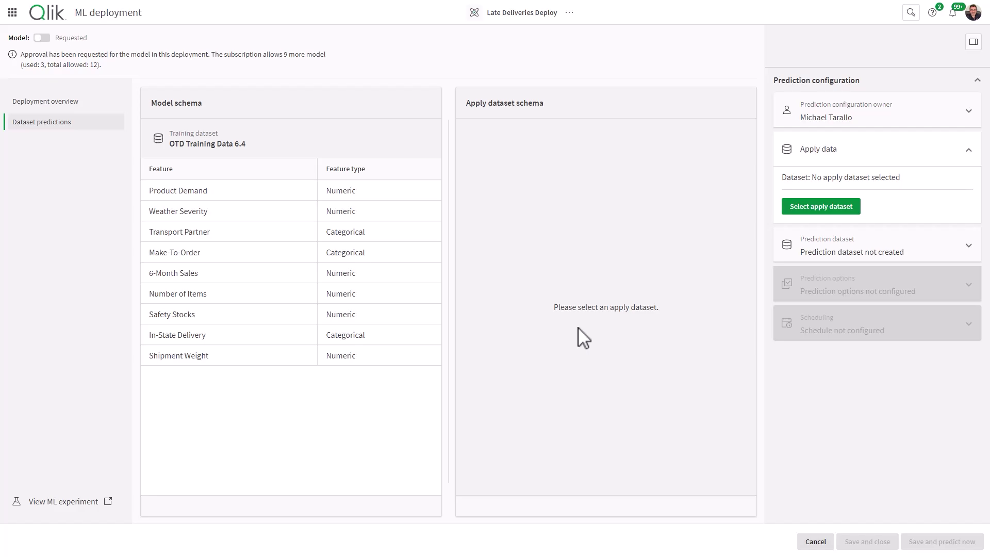
- Upload OTD Apply Data 4 4 1.csv from the computer as the prediction's apply dataset
left_click(825, 211)
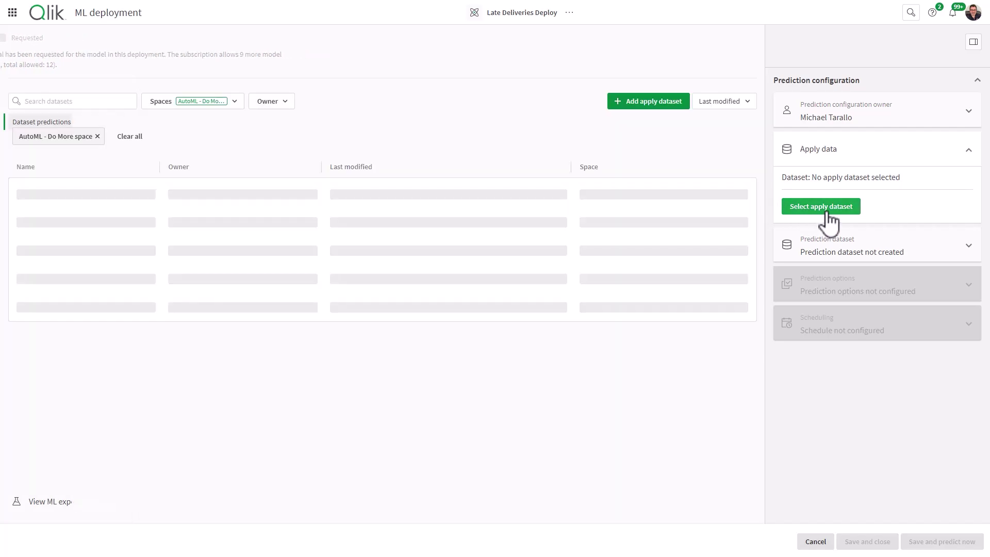
left_click(665, 106)
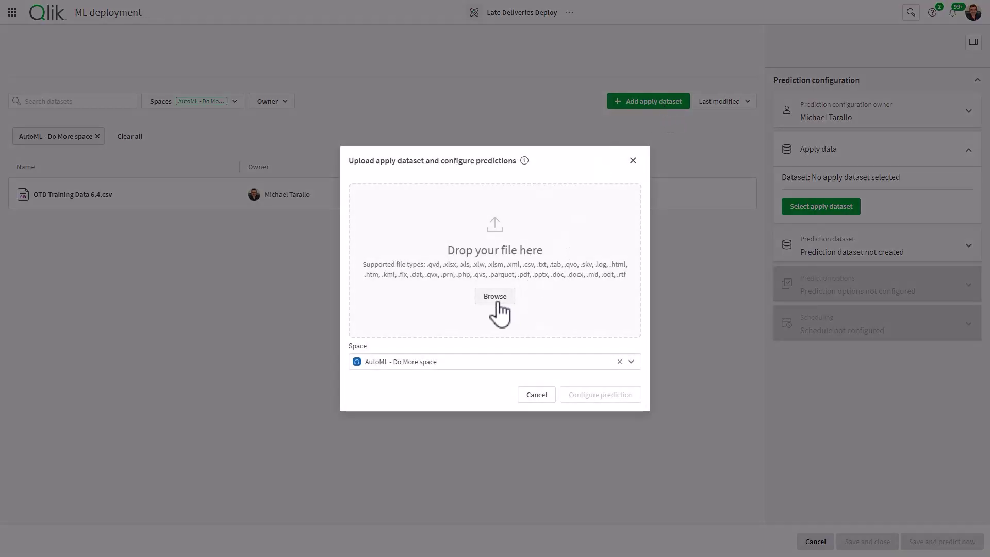
left_click(496, 299)
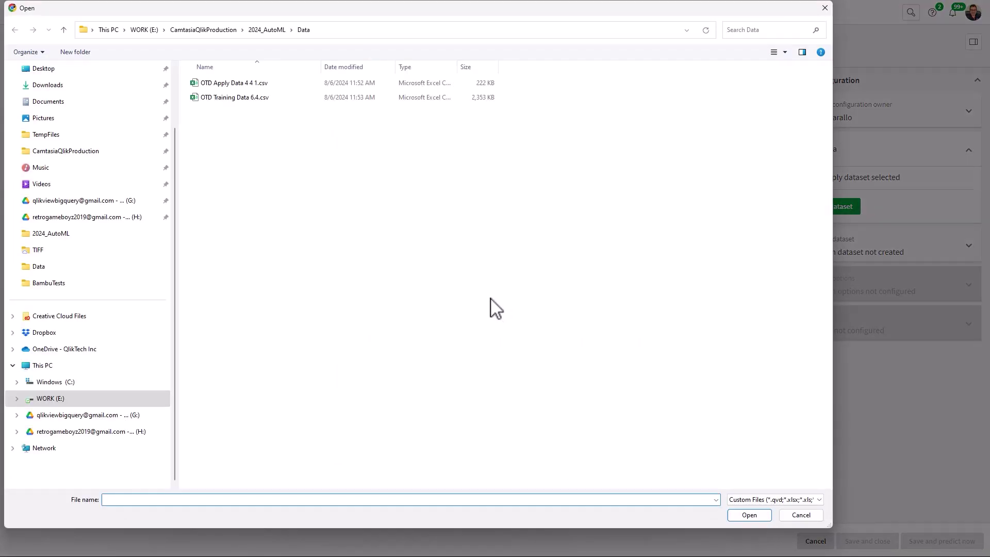
double_click(222, 83)
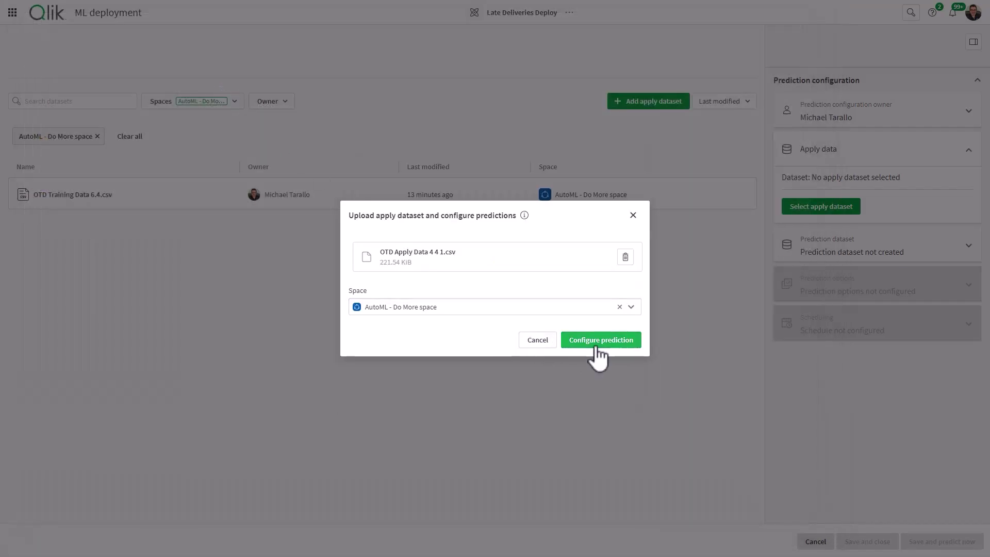
left_click(596, 347)
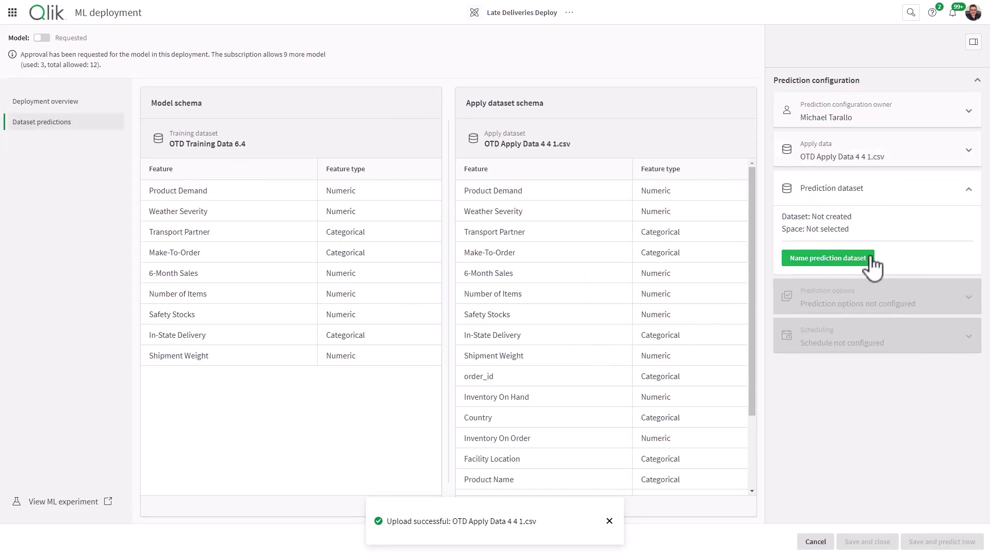
- Name the prediction dataset OTD Apply Data 4 4 1_Prediction.csv in csv format and confirm
left_click(821, 258)
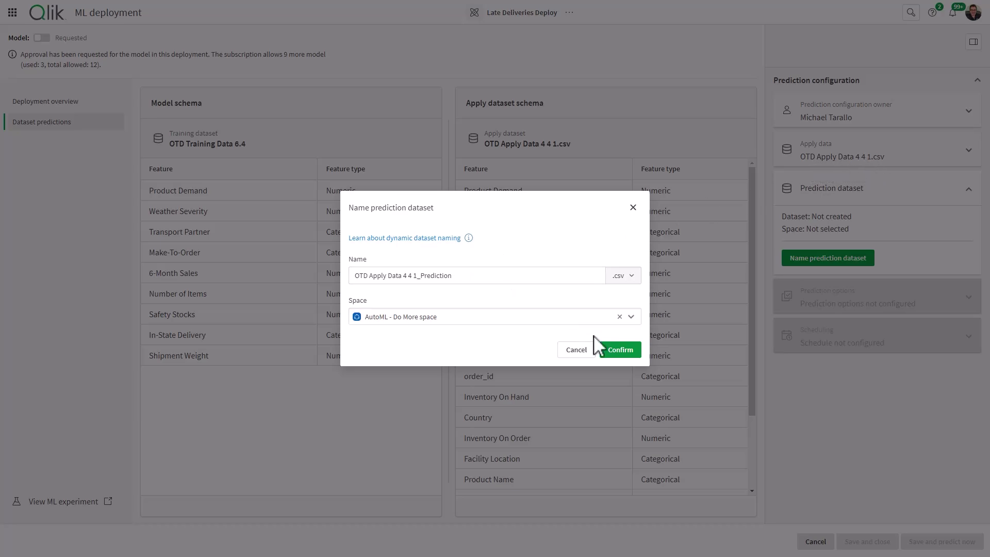
left_click(629, 277)
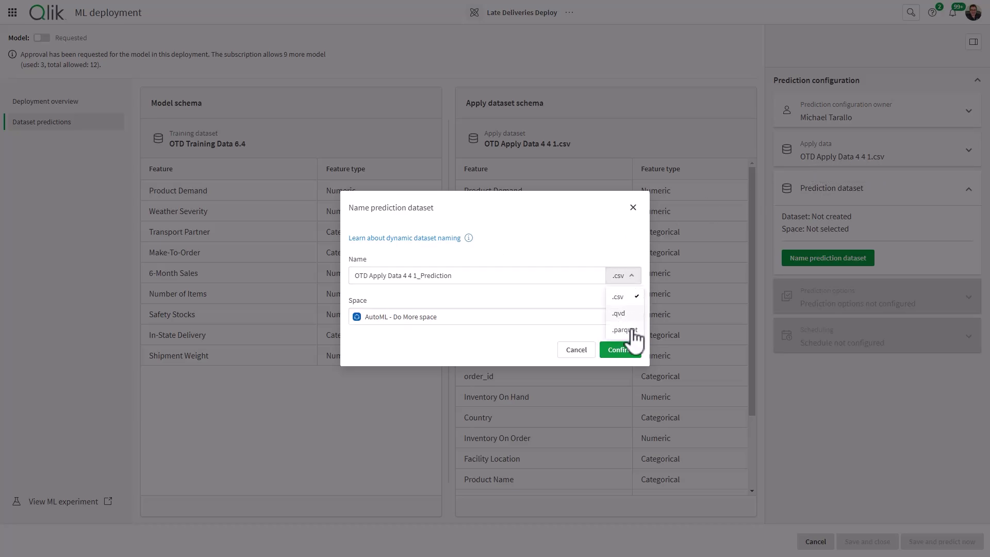
left_click(633, 299)
left_click(621, 350)
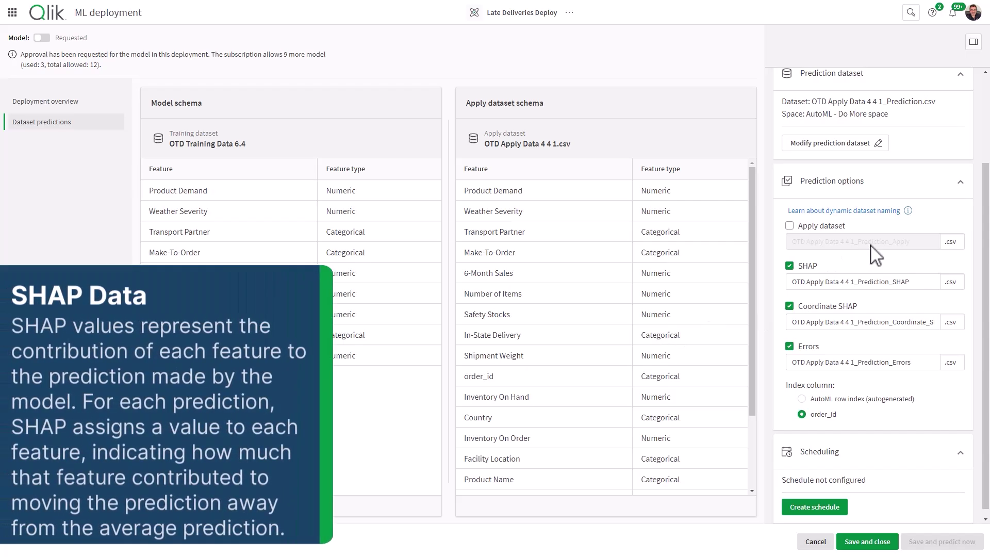
- Turn off the Errors output while keeping SHAP and Coordinate SHAP enabled
mouse_move(807, 275)
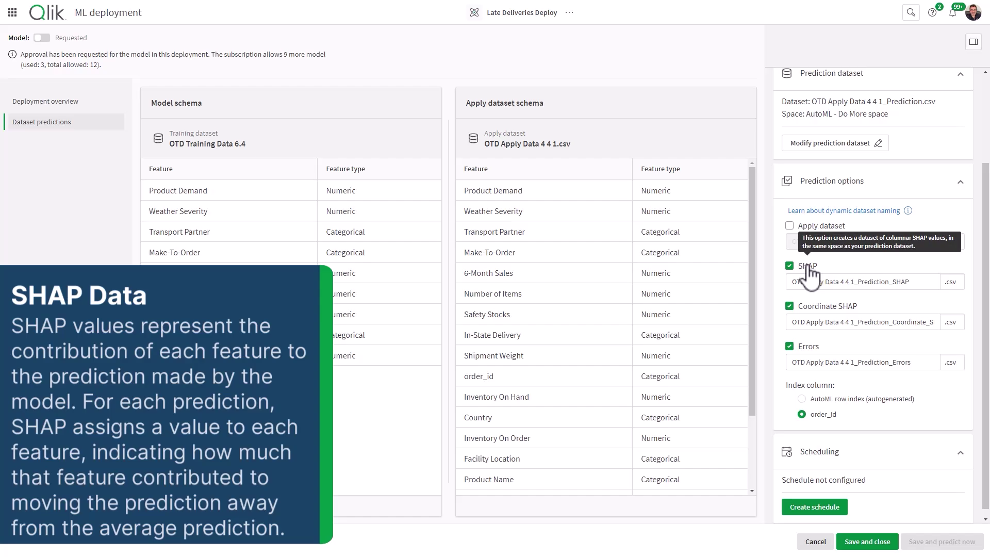
left_click(807, 267)
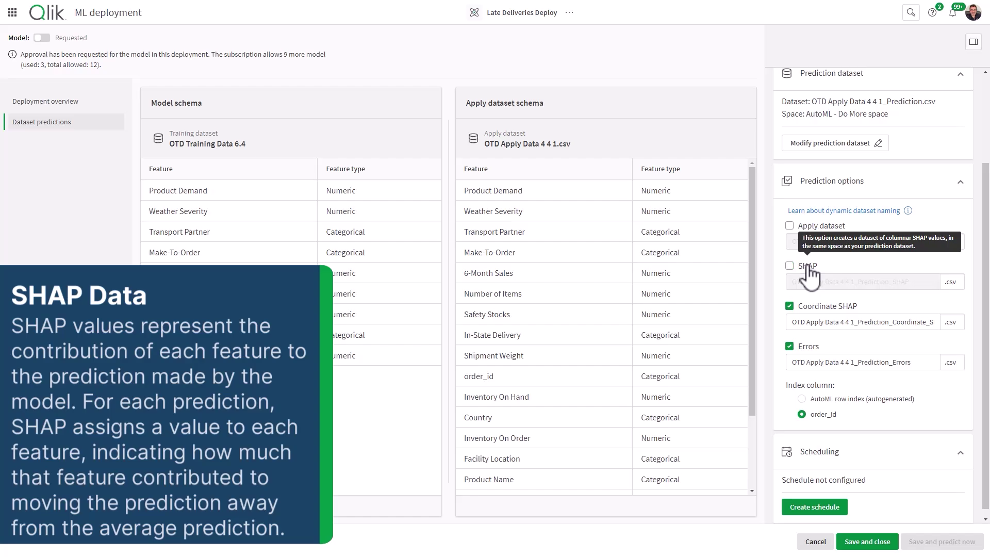
left_click(789, 306)
left_click(789, 346)
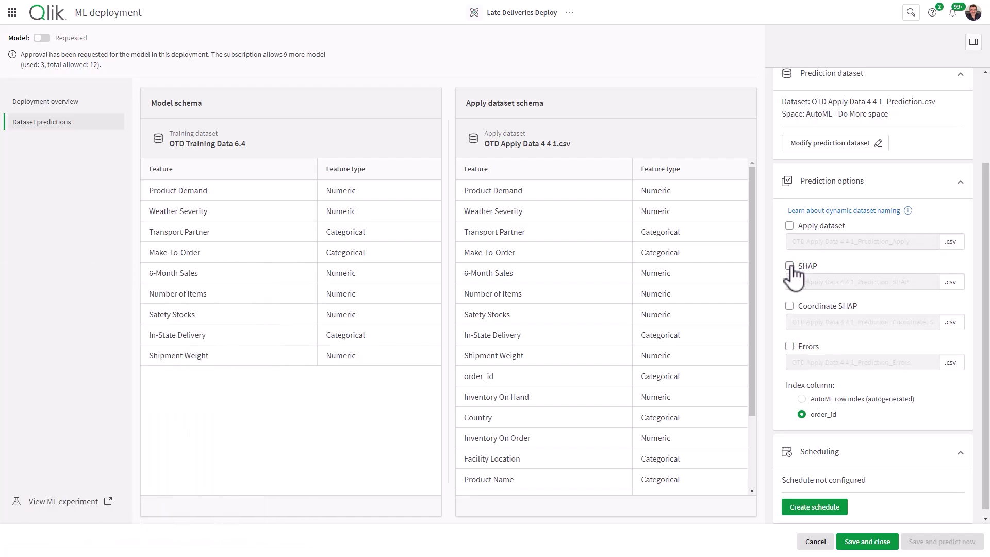
left_click(789, 266)
left_click(789, 307)
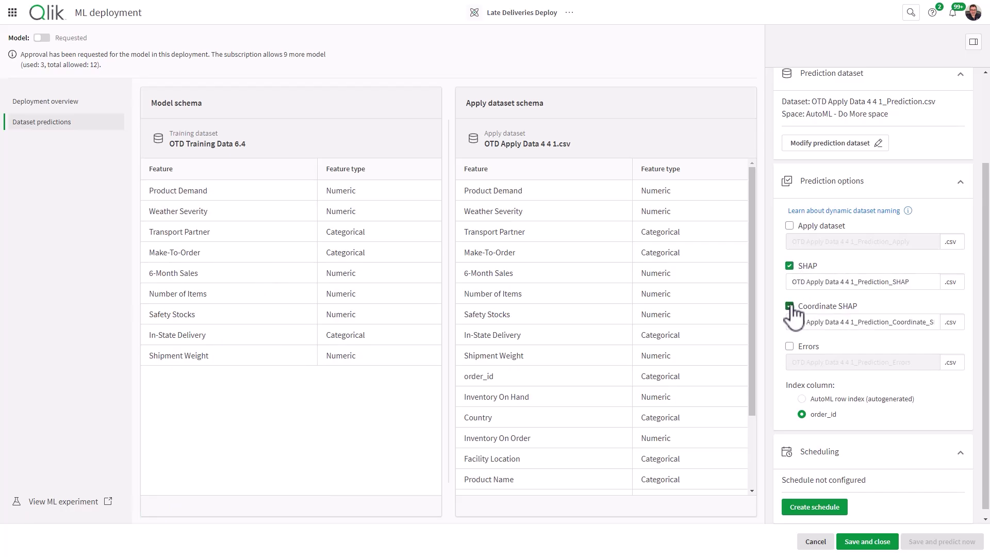
- Review the SHAP output file name, leaving it unchanged
left_click(819, 283)
left_click(950, 284)
left_click(846, 281)
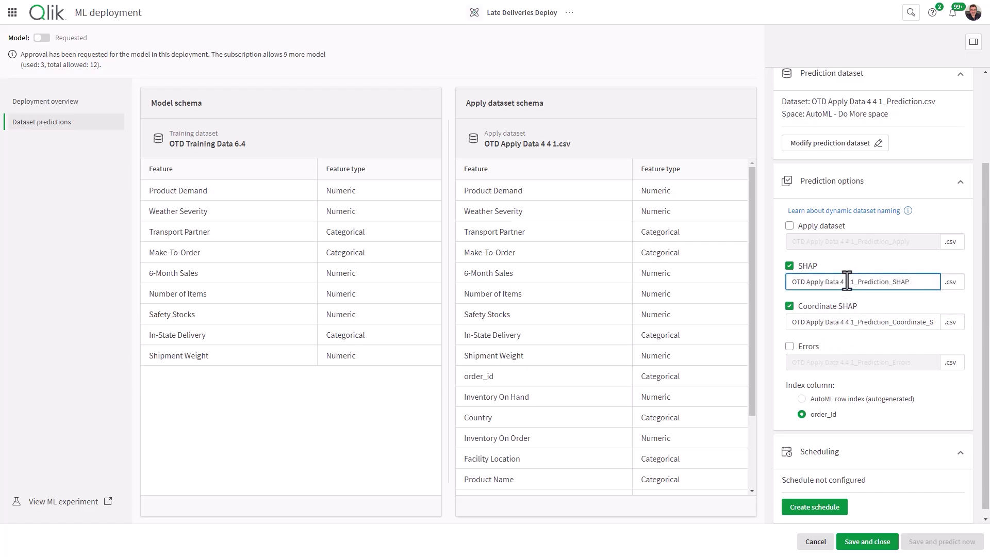
scroll(855, 318, "down", 1)
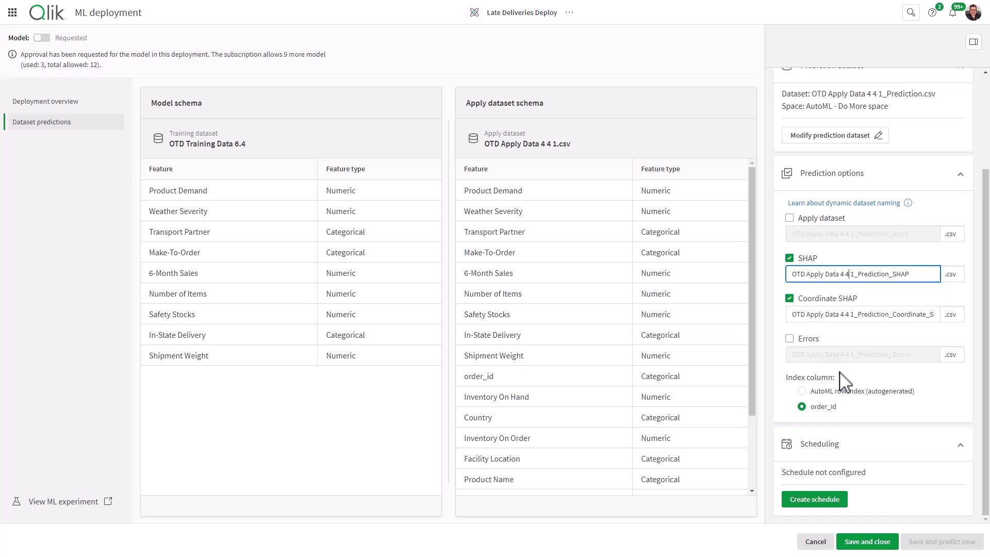
- Save the prediction configuration without a schedule so it lists as Pending with SHAP and Coordinate SHAP
left_click(832, 499)
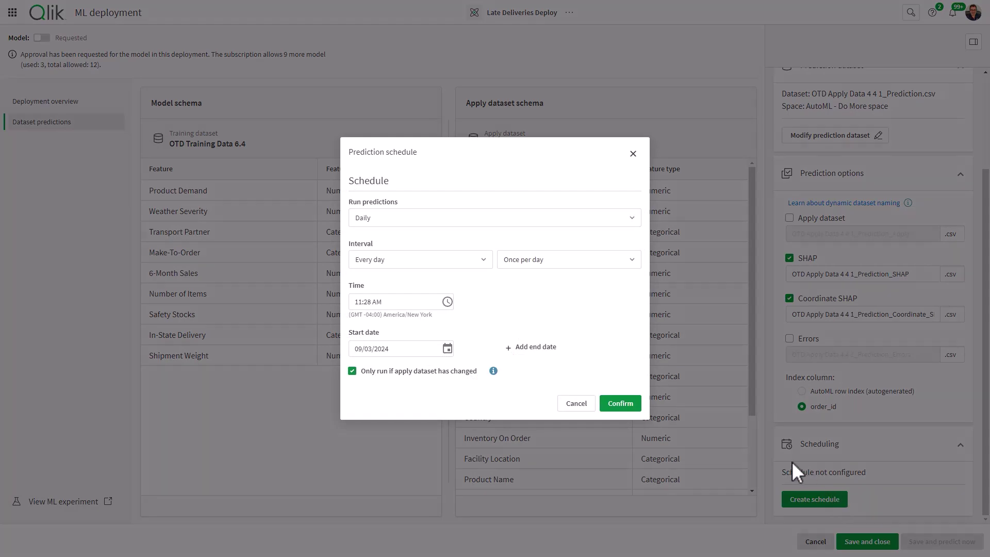
left_click(588, 403)
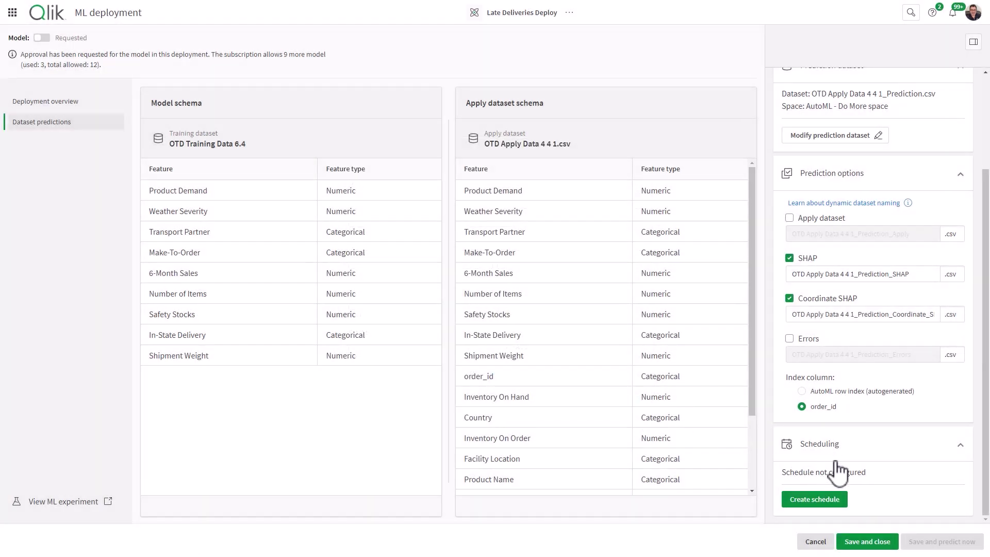
left_click(871, 542)
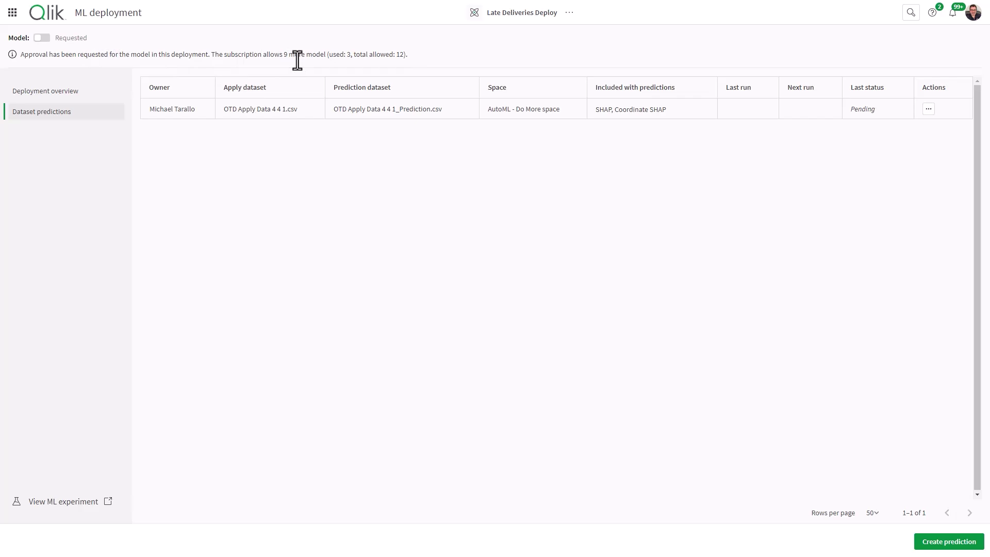
- Activate predictions for the model, then go to the Catalog showing the new OTD Apply Data prediction CSVs
left_click(43, 39)
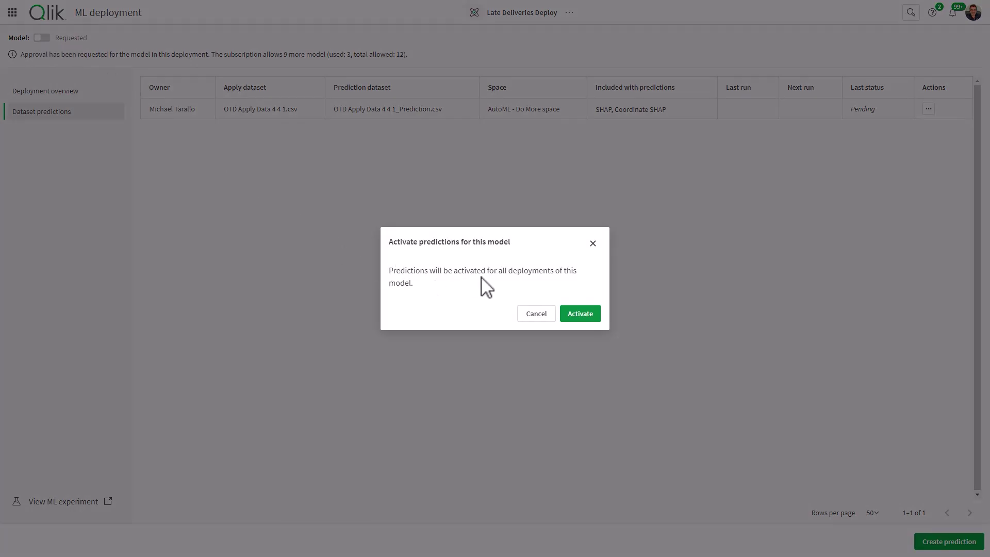
left_click(577, 313)
left_click(927, 109)
left_click(899, 137)
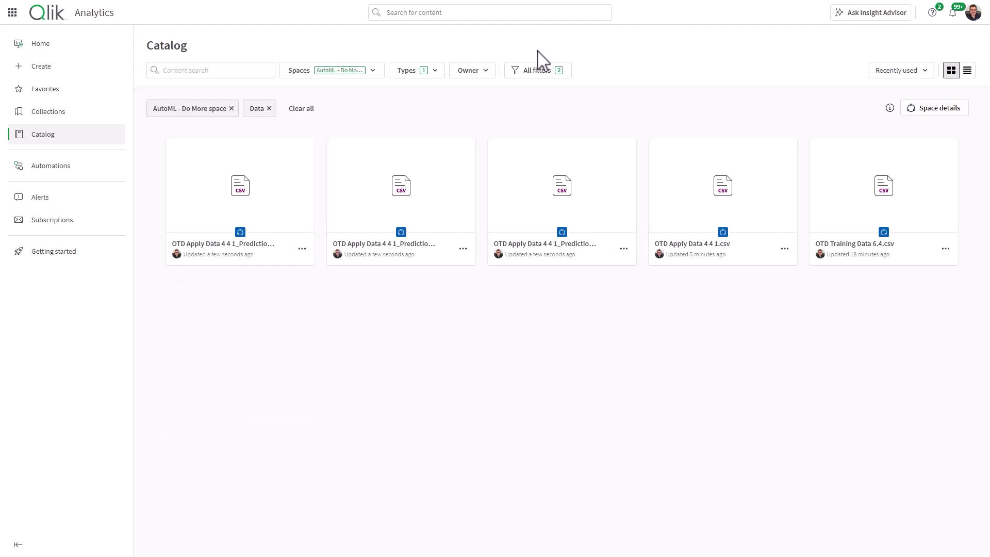
- Add ML deployments and ML experiments to the catalog's Types filter and review the listed items
left_click(436, 72)
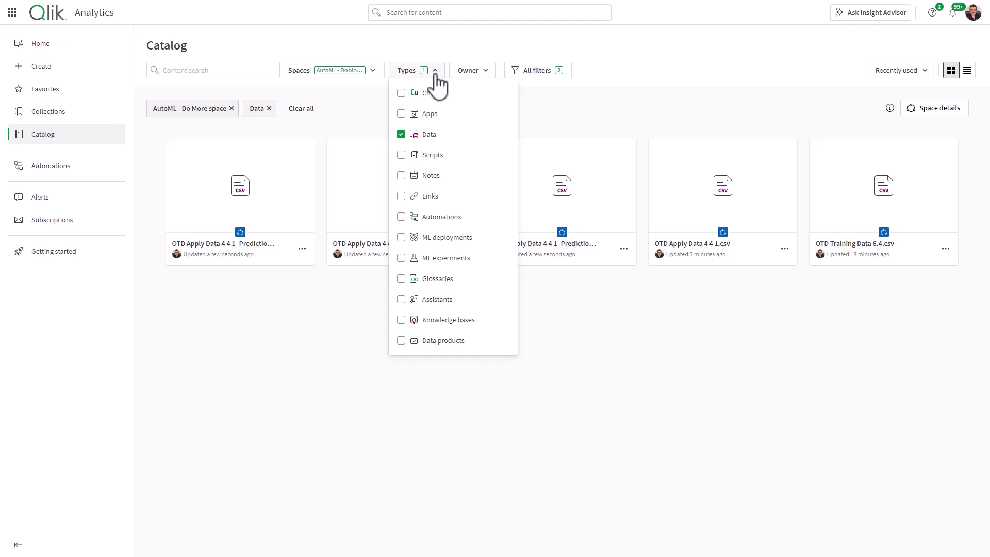
left_click(401, 238)
left_click(401, 258)
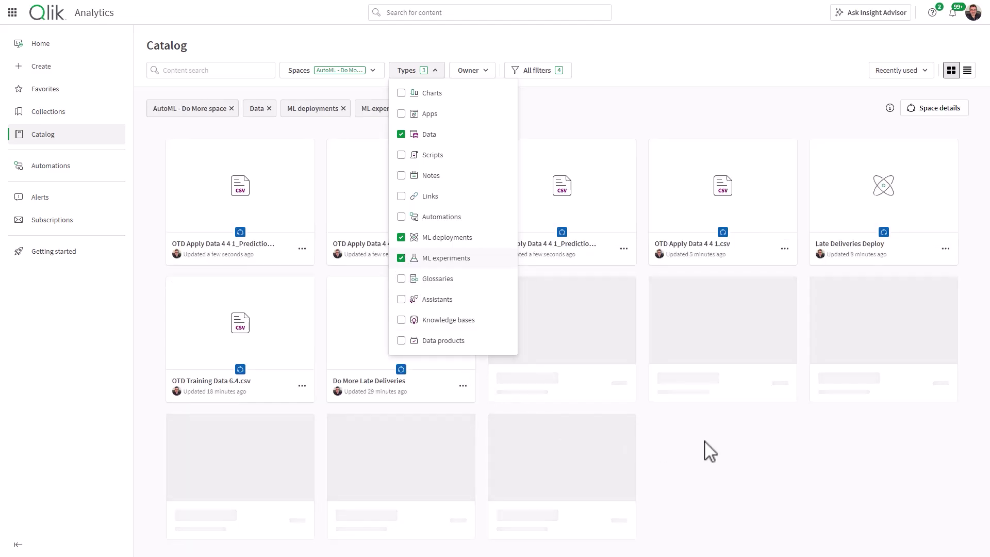
left_click(763, 453)
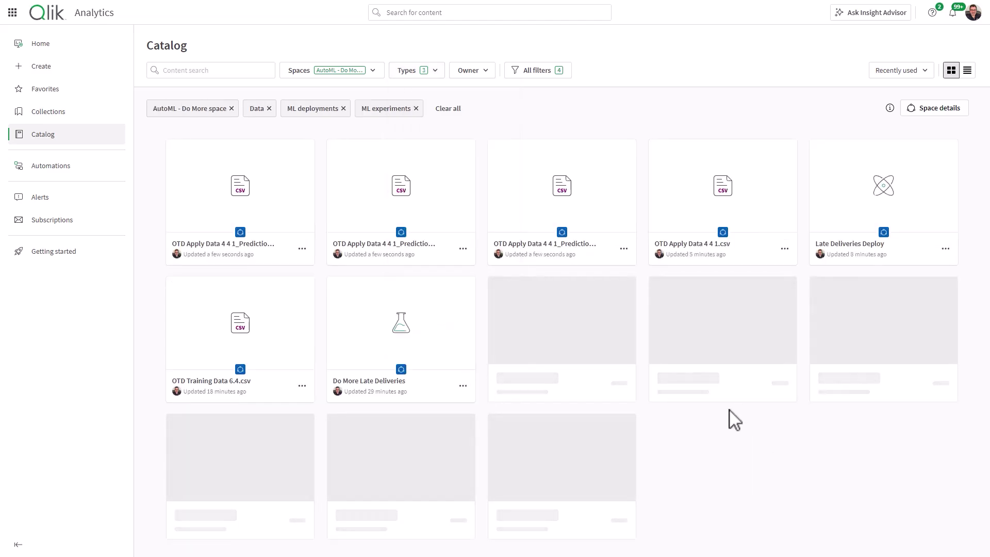
mouse_move(278, 248)
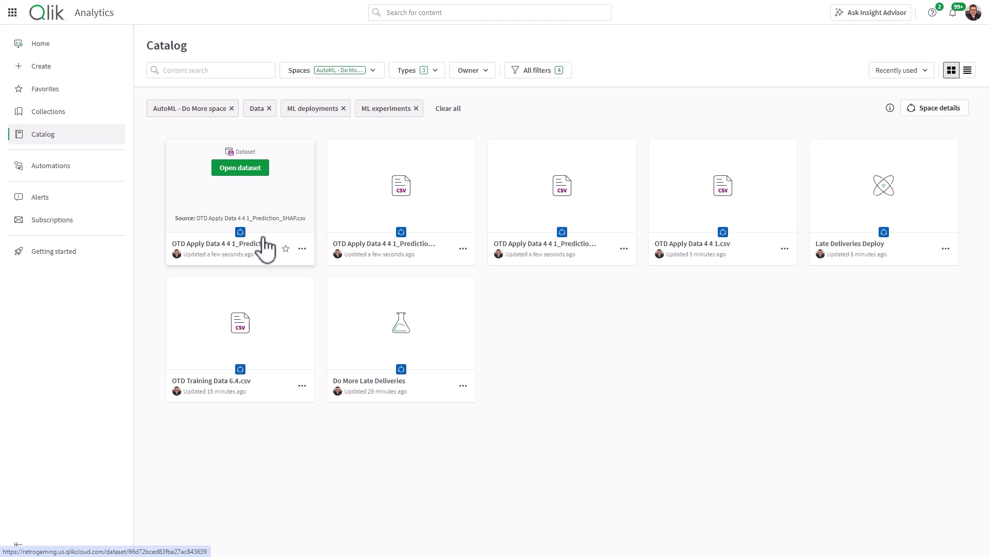
mouse_move(420, 258)
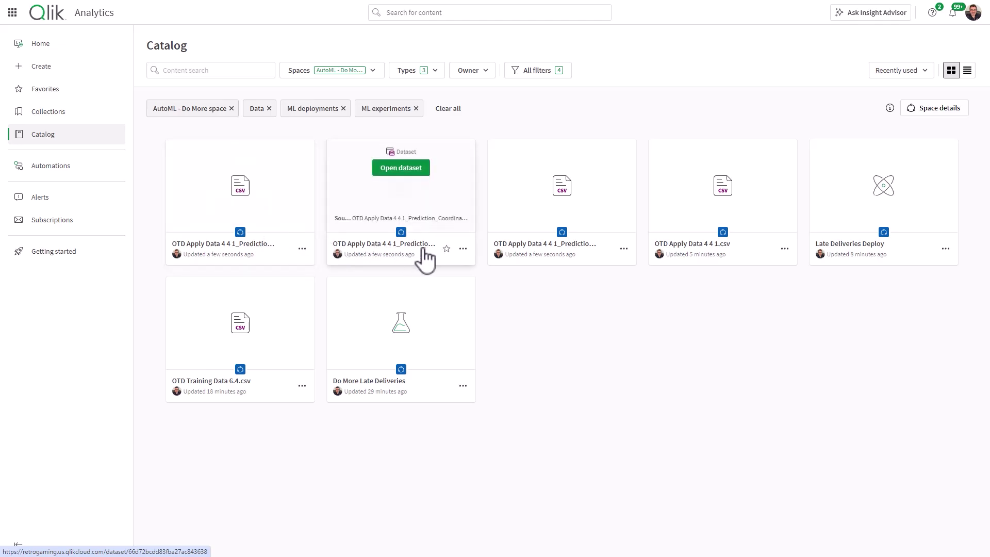
mouse_move(547, 252)
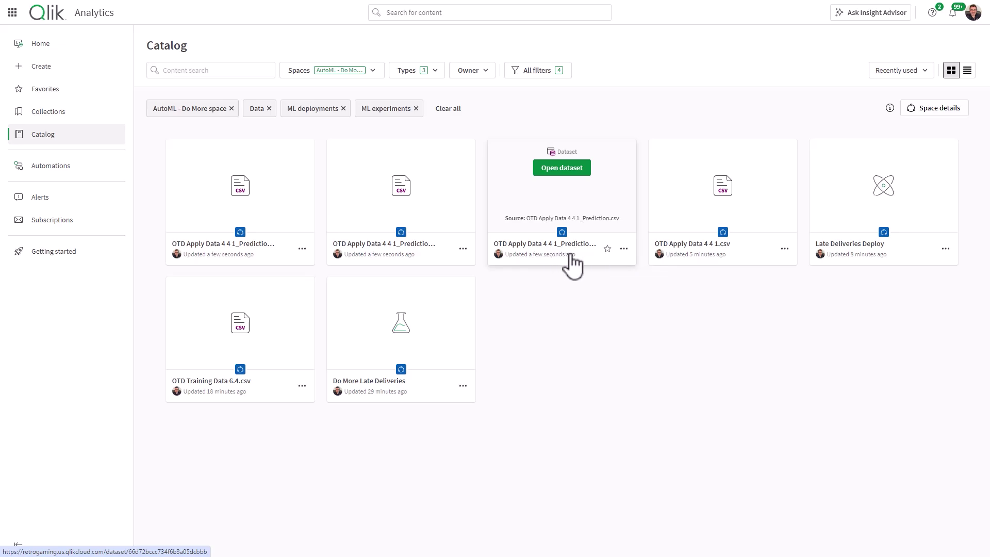
mouse_move(709, 256)
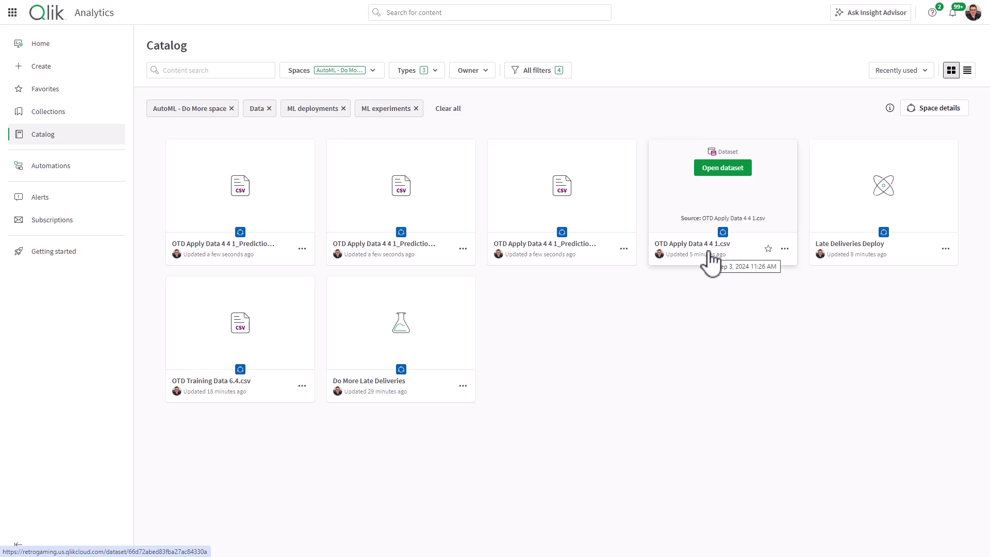
mouse_move(881, 265)
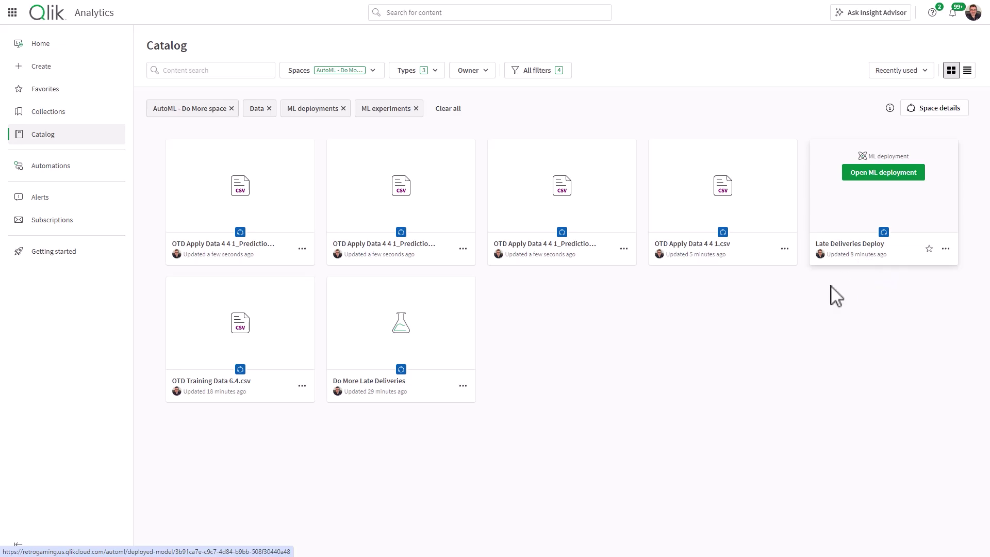
mouse_move(364, 397)
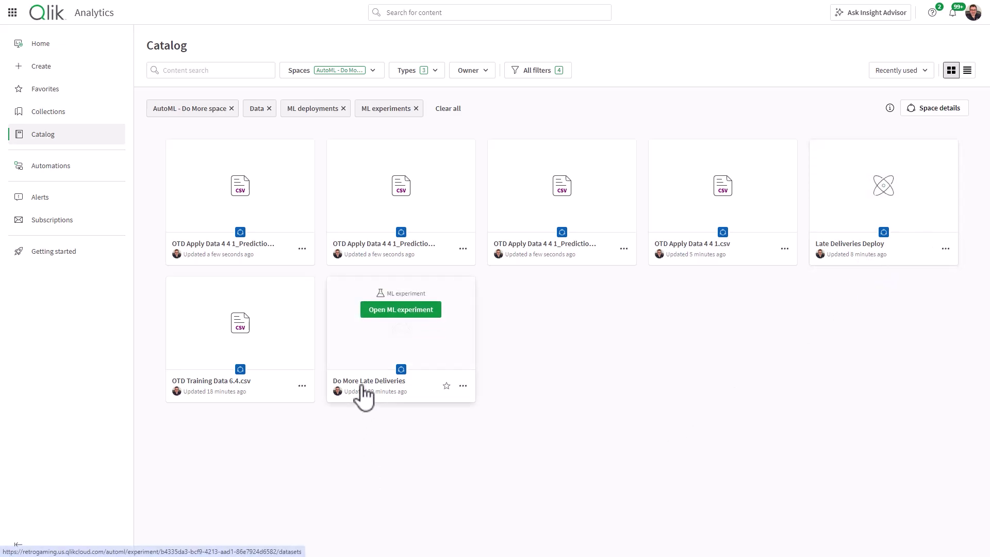
mouse_move(197, 391)
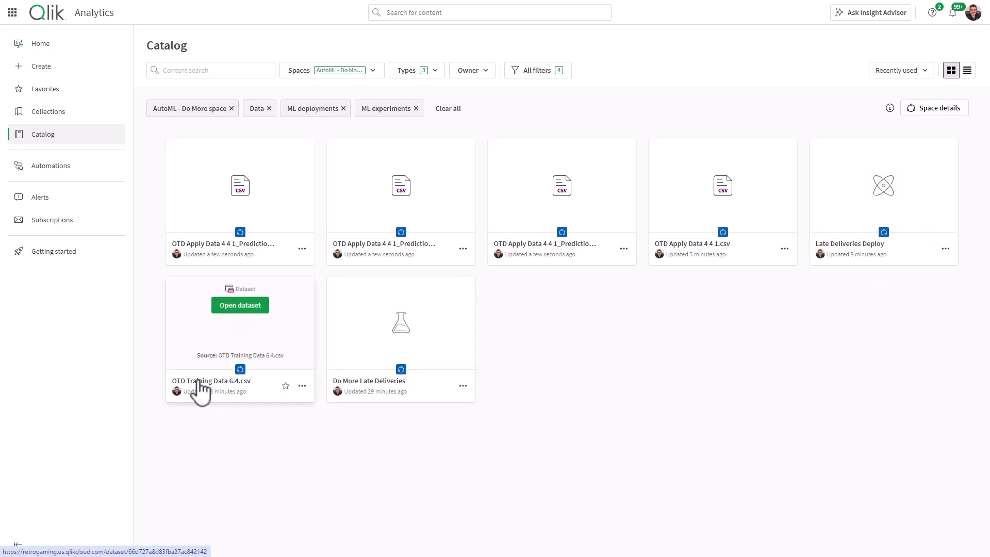